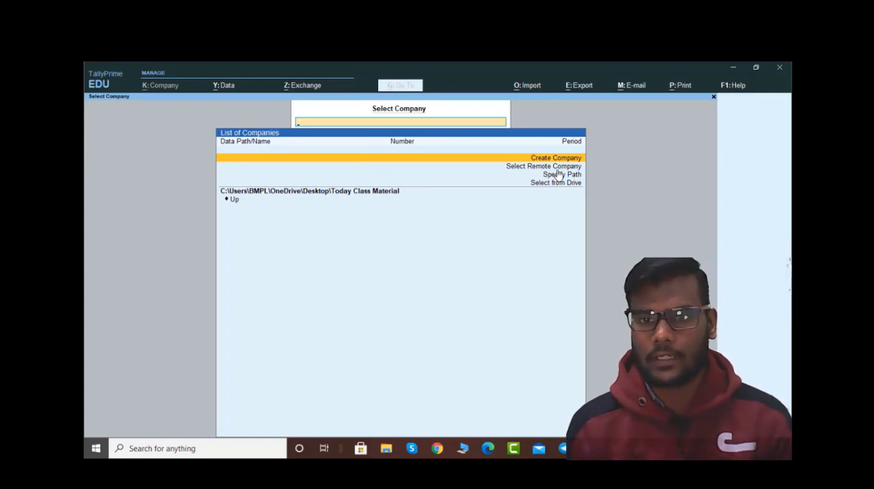
Step: View the Create Company form and the Select Remote Company login, returning to the company list from each
{"action": "key", "text": "Return"}
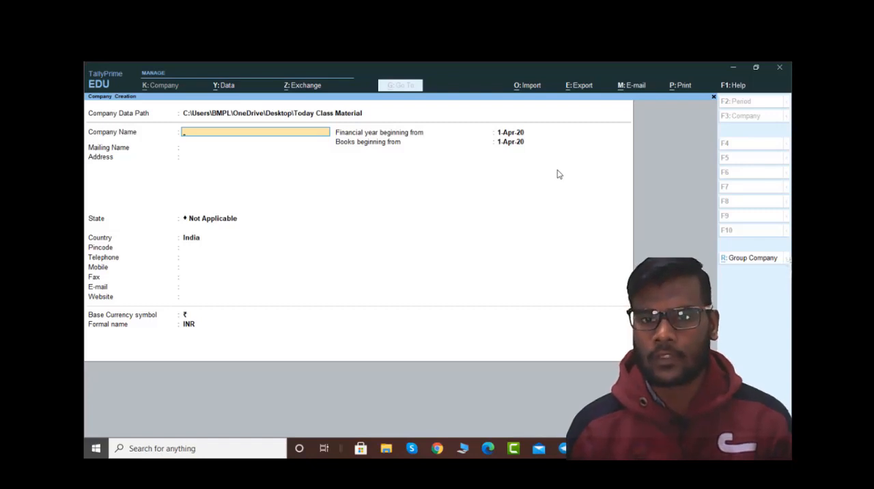
{"action": "key", "text": "Escape"}
{"action": "key", "text": "Down"}
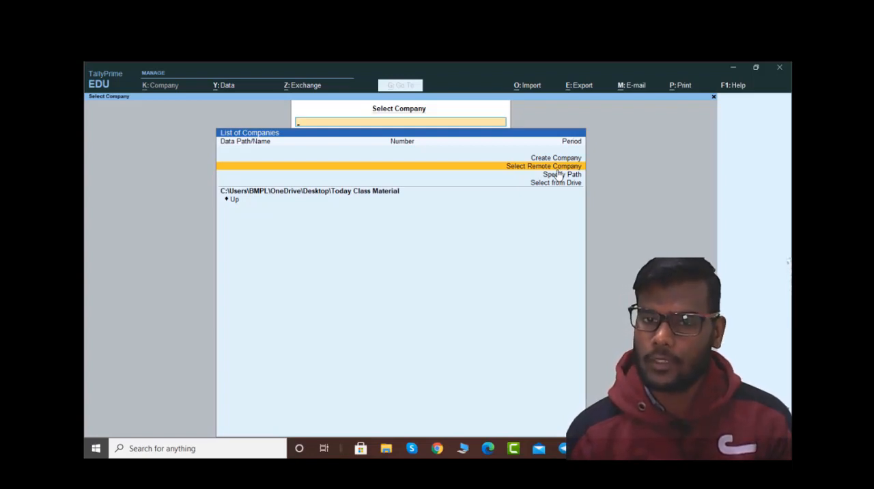
{"action": "left_click", "coordinate": [557, 169]}
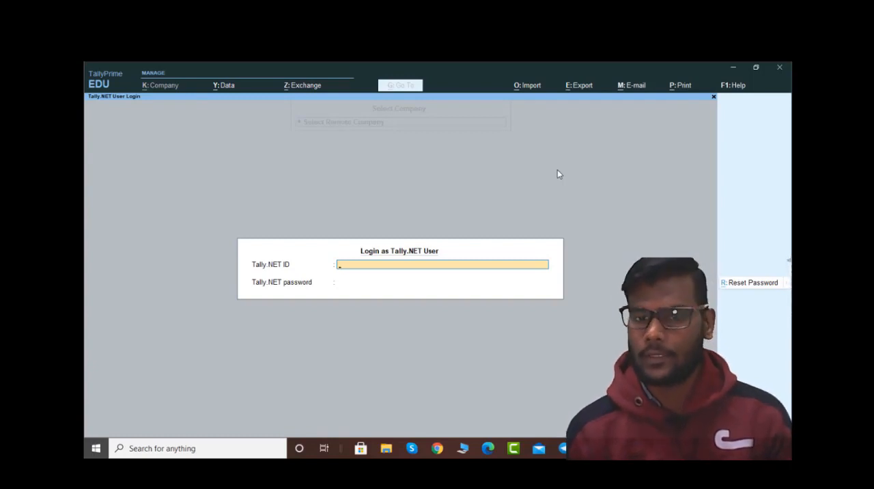
{"action": "key", "text": "Escape"}
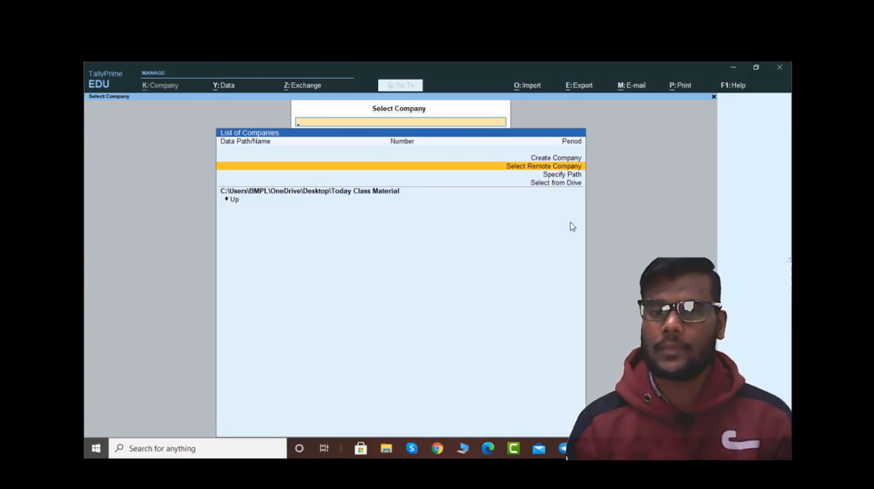
Step: View the Specify Path prompt for company data and return to the company list
{"action": "key", "text": "Down"}
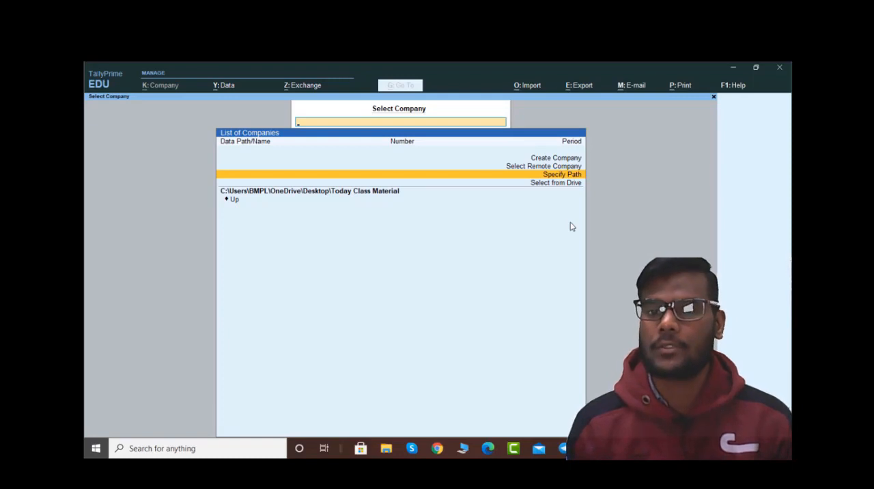
{"action": "key", "text": "Return"}
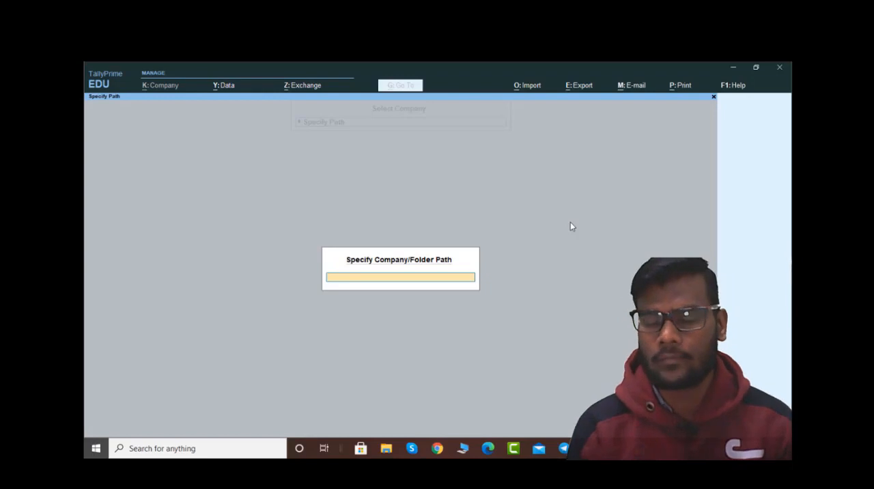
{"action": "key", "text": "Escape"}
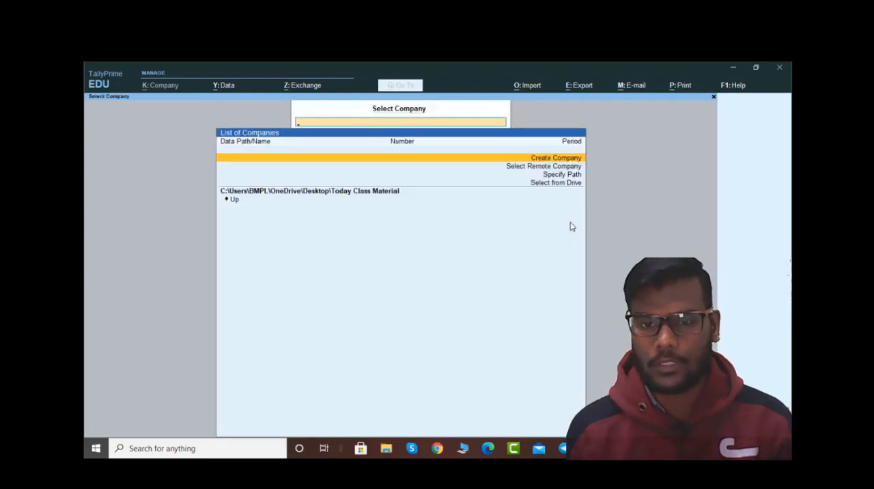
Step: Examine the drives and folders offered by Select from Drive, and return to the initial company list
{"action": "key", "text": "Down"}
{"action": "key", "text": "Down"}
{"action": "key", "text": "Down"}
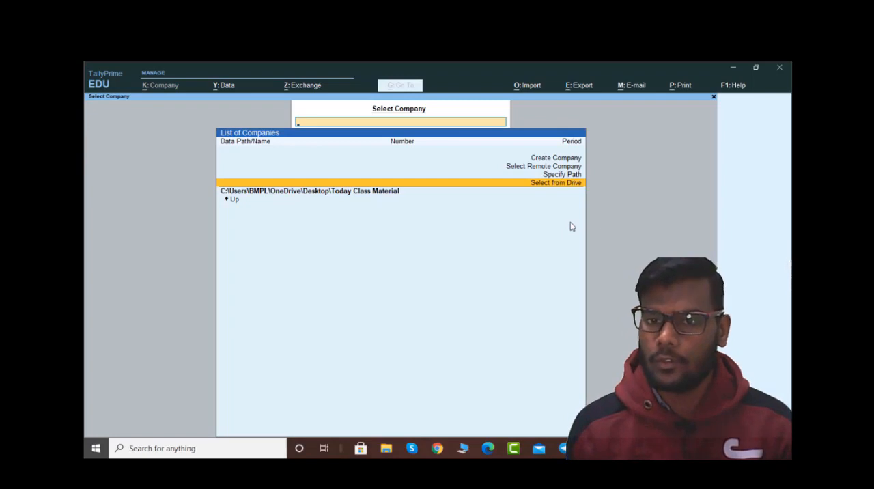
{"action": "key", "text": "Return"}
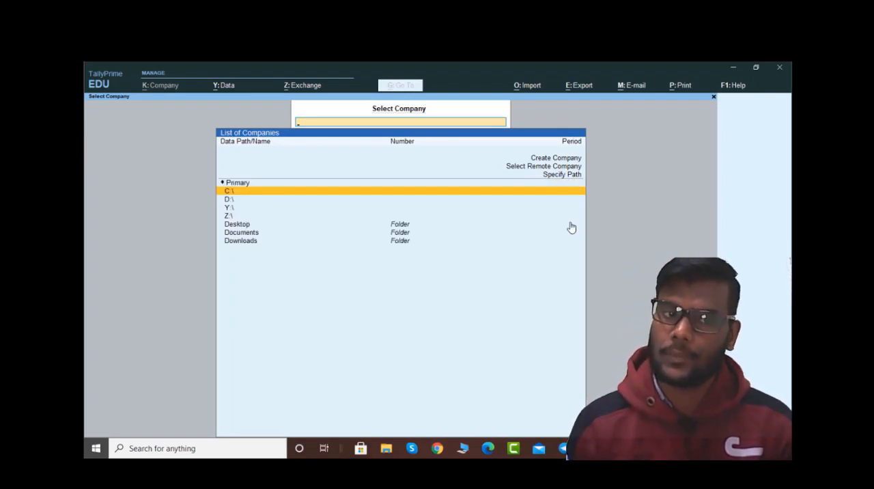
{"action": "key", "text": "Down"}
{"action": "key", "text": "Down"}
{"action": "key", "text": "Down"}
{"action": "key", "text": "Down"}
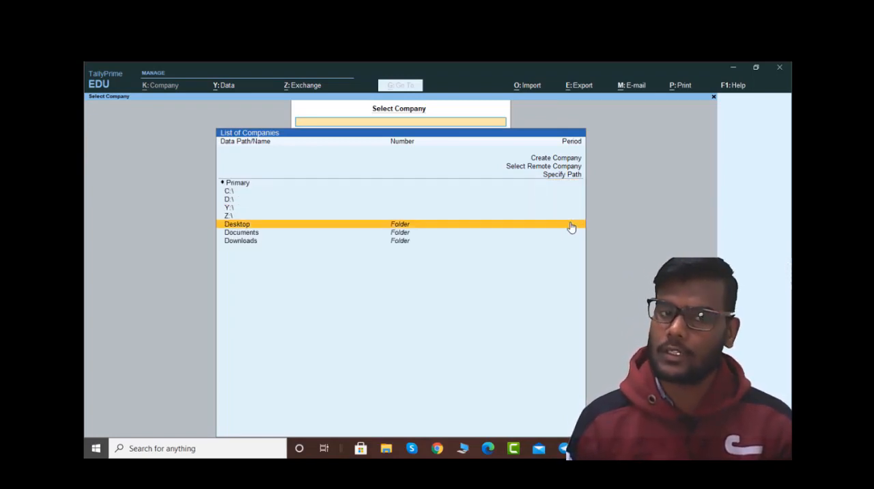
{"action": "key", "text": "Down"}
{"action": "key", "text": "Down"}
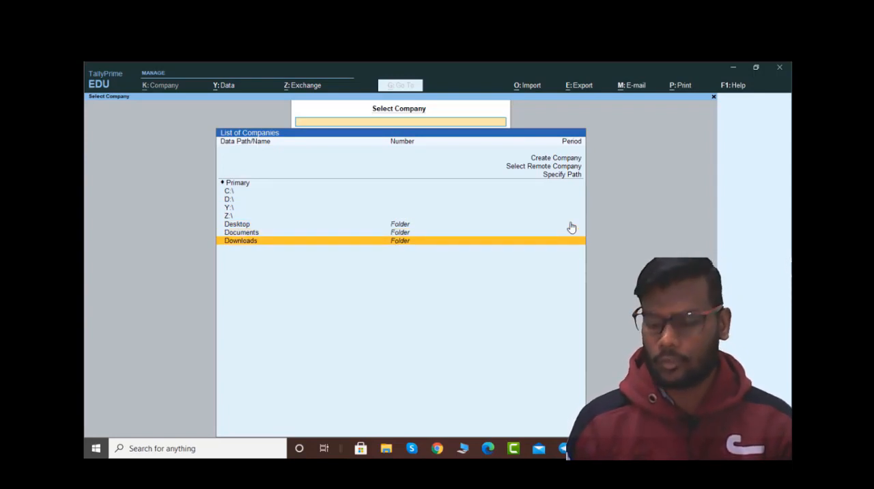
{"action": "key", "text": "Up"}
{"action": "key", "text": "Up"}
{"action": "key", "text": "Up"}
{"action": "key", "text": "Up"}
{"action": "key", "text": "Up"}
{"action": "key", "text": "Up"}
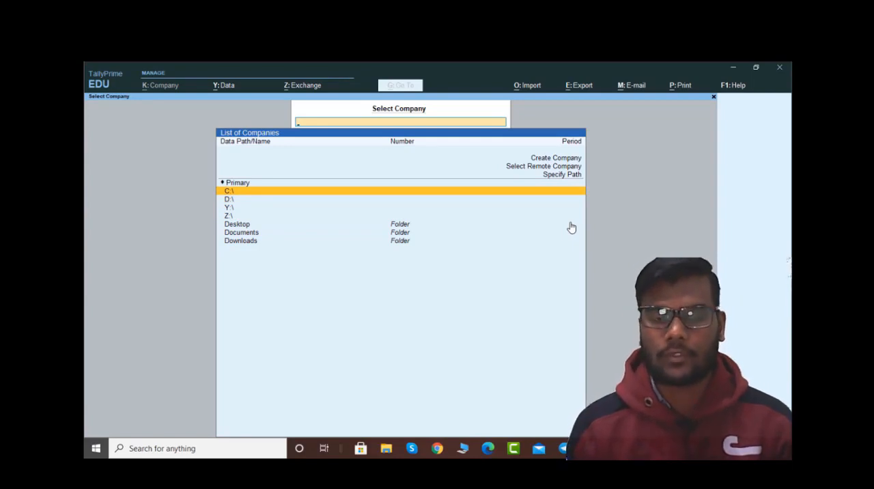
{"action": "key", "text": "Escape"}
{"action": "key", "text": "Escape"}
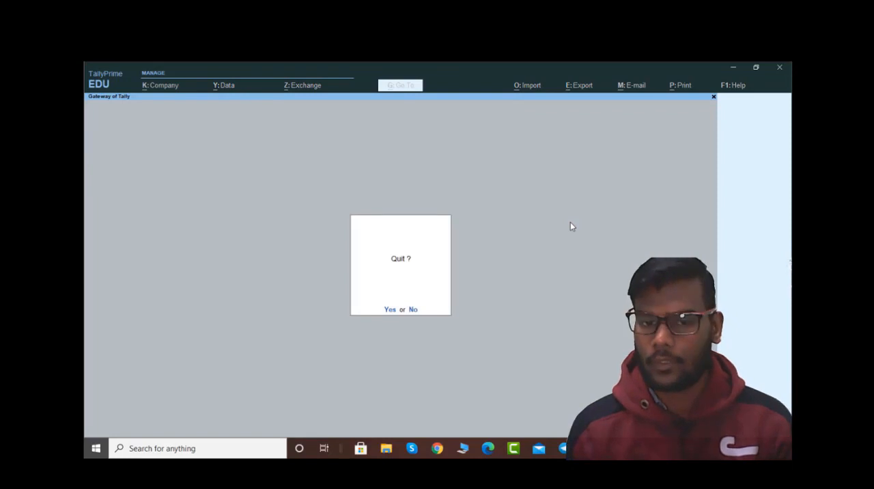
{"action": "key", "text": "Escape"}
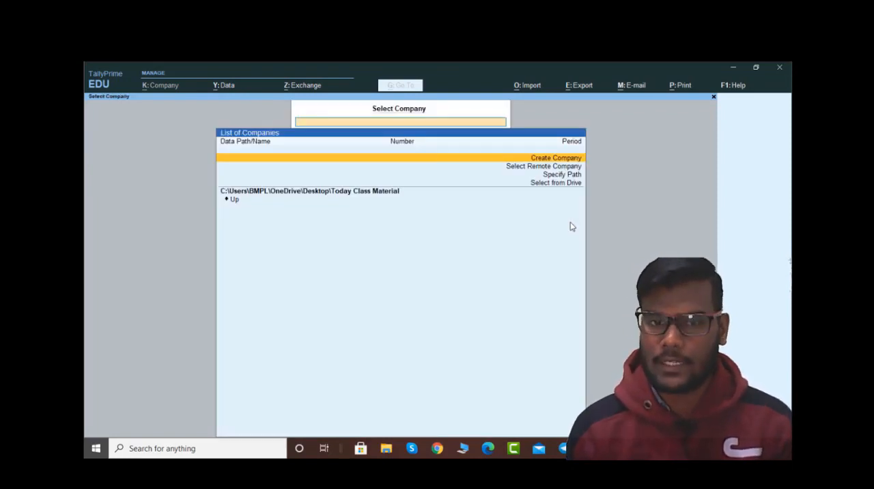
{"action": "key", "text": "Down"}
{"action": "key", "text": "Down"}
{"action": "key", "text": "Down"}
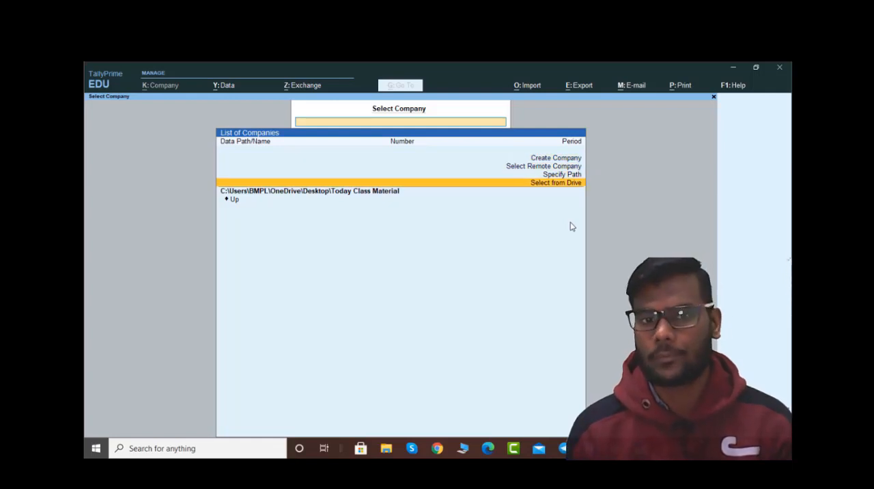
{"action": "key", "text": "Up"}
{"action": "key", "text": "Up"}
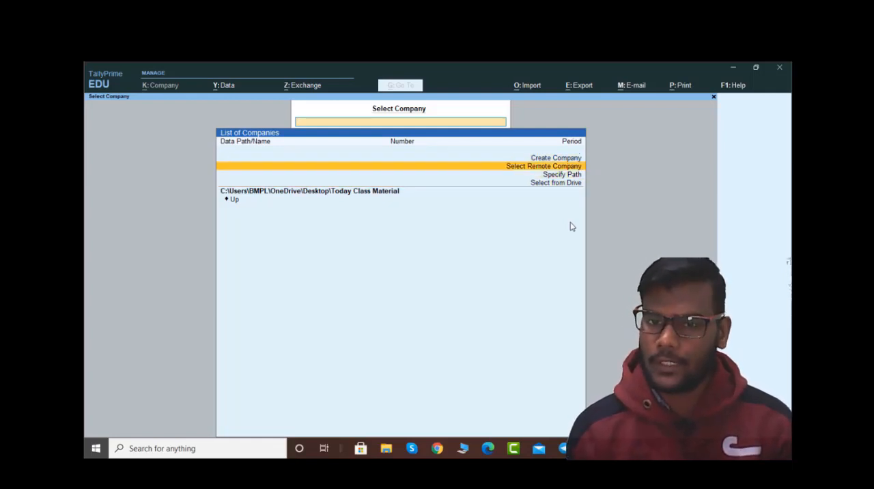
{"action": "key", "text": "Down"}
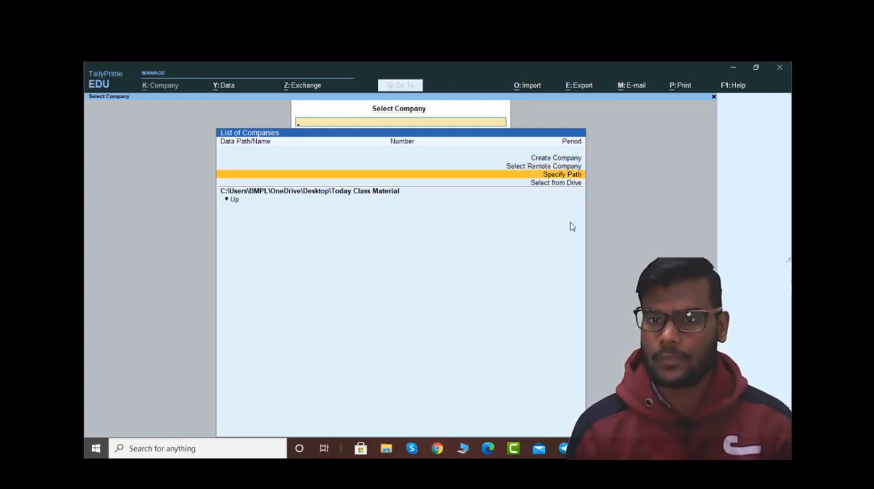
{"action": "key", "text": "Down"}
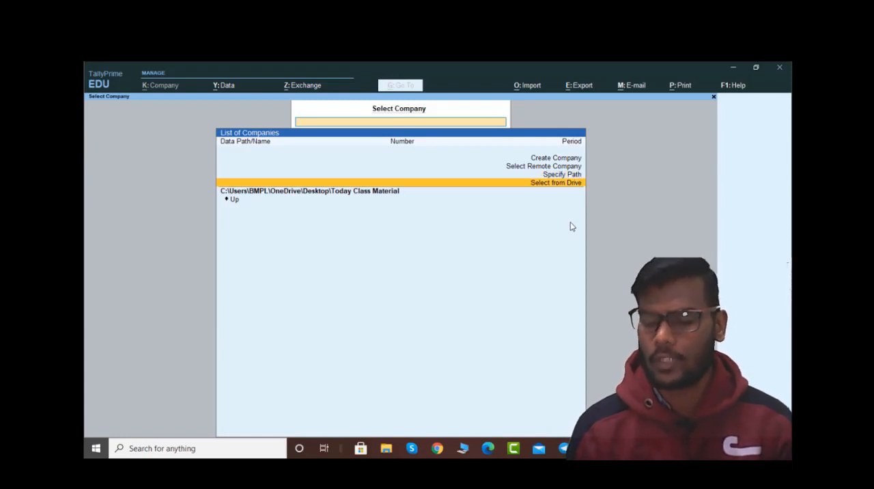
{"action": "key", "text": "Up"}
{"action": "key", "text": "Up"}
{"action": "key", "text": "Up"}
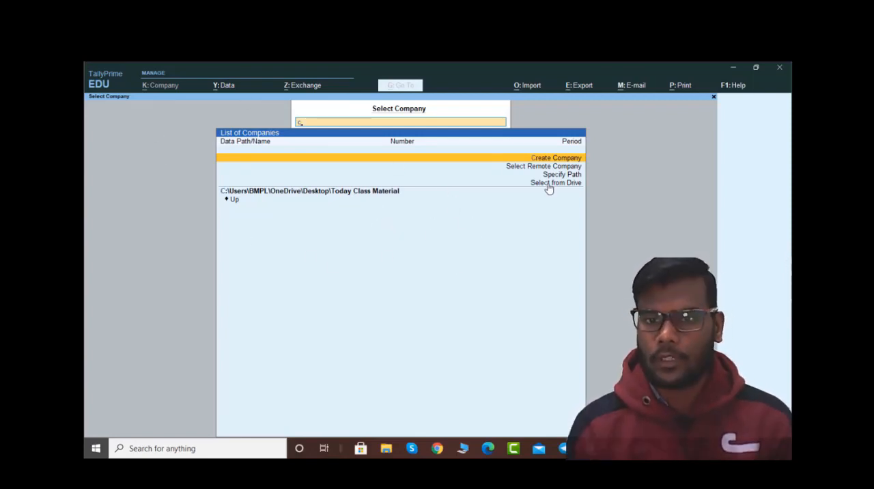
Step: Start creating a company and enable the TallyVault password, user access control and additional base currency details in its configuration
{"action": "type", "text": "c"}
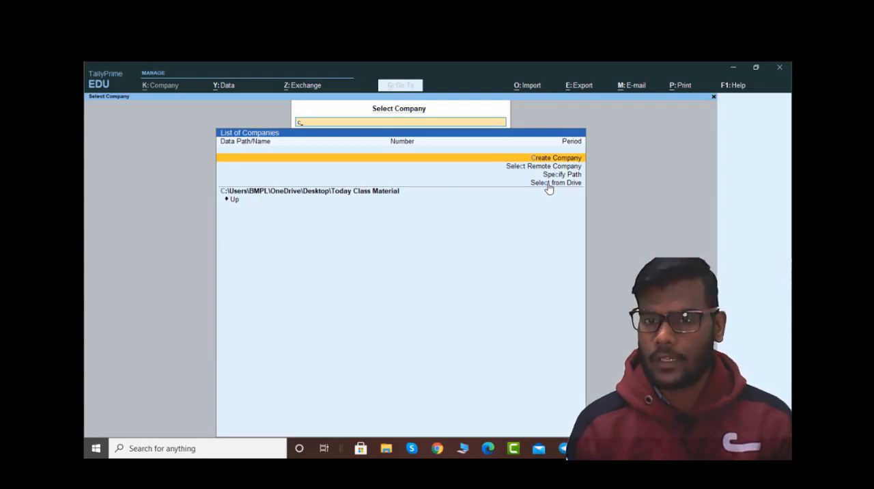
{"action": "key", "text": "Return"}
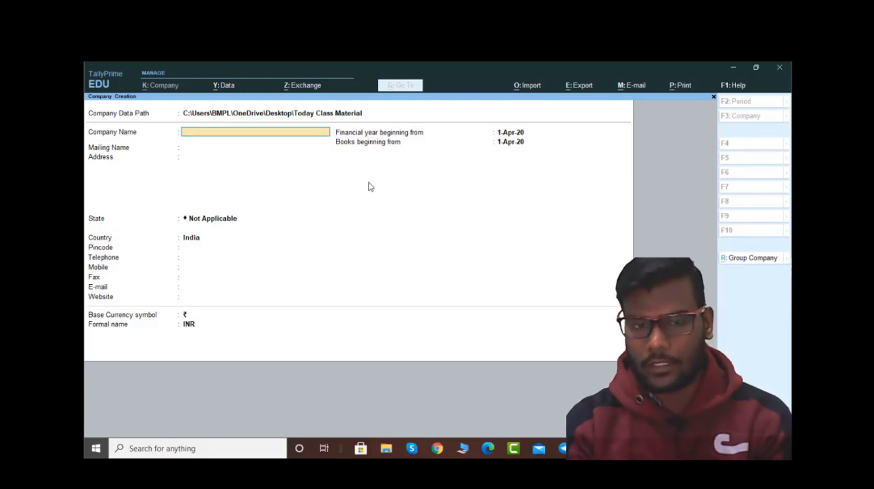
{"action": "key", "text": "F12"}
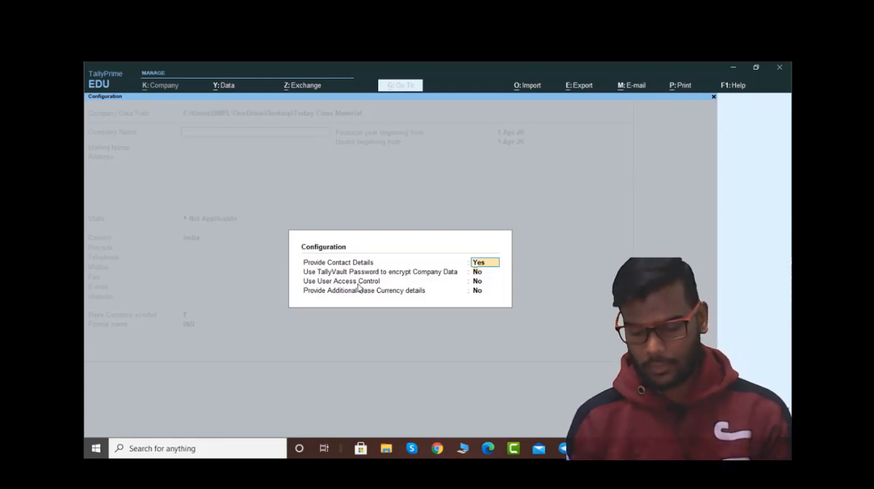
{"action": "key", "text": "Return"}
{"action": "key", "text": "Return"}
{"action": "key", "text": "Return"}
{"action": "key", "text": "Return"}
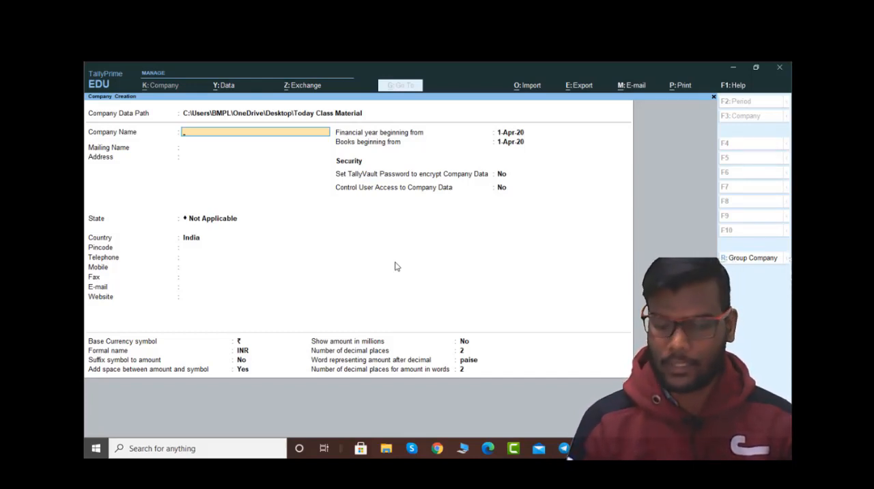
Step: Review the folder options for the Company Data Path and return to the company name
{"action": "key", "text": "Up"}
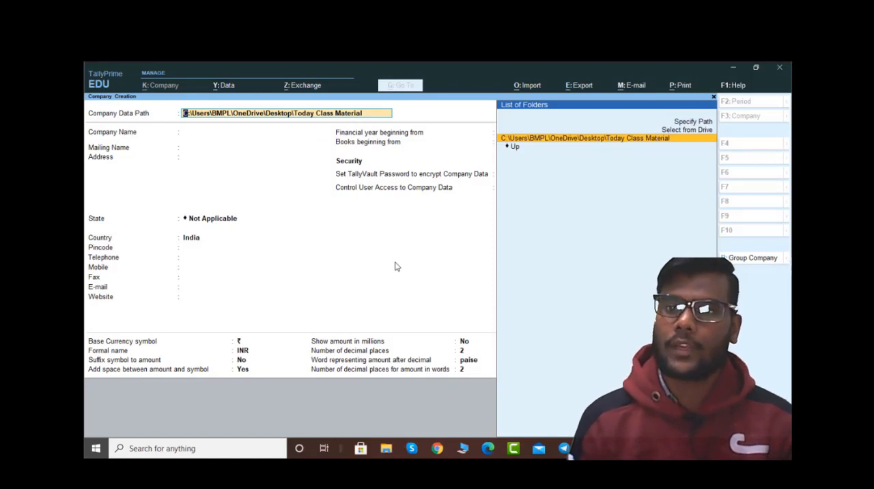
{"action": "key", "text": "Up"}
{"action": "key", "text": "Up"}
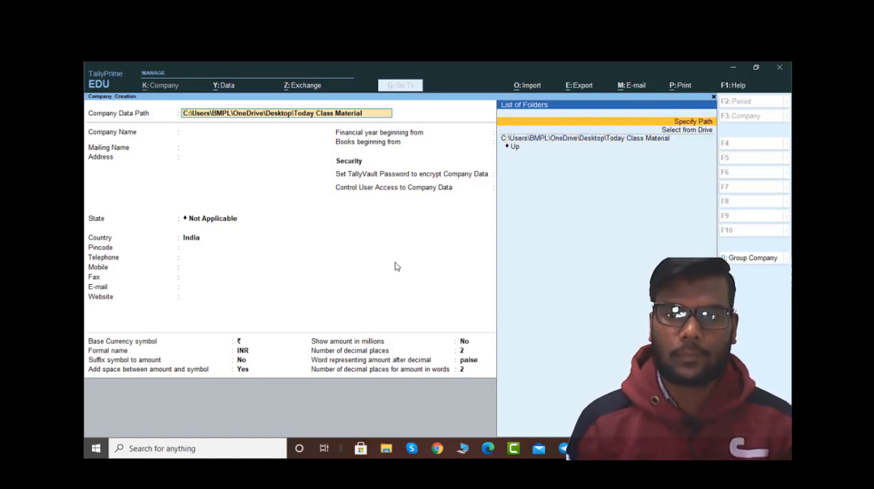
{"action": "key", "text": "Down"}
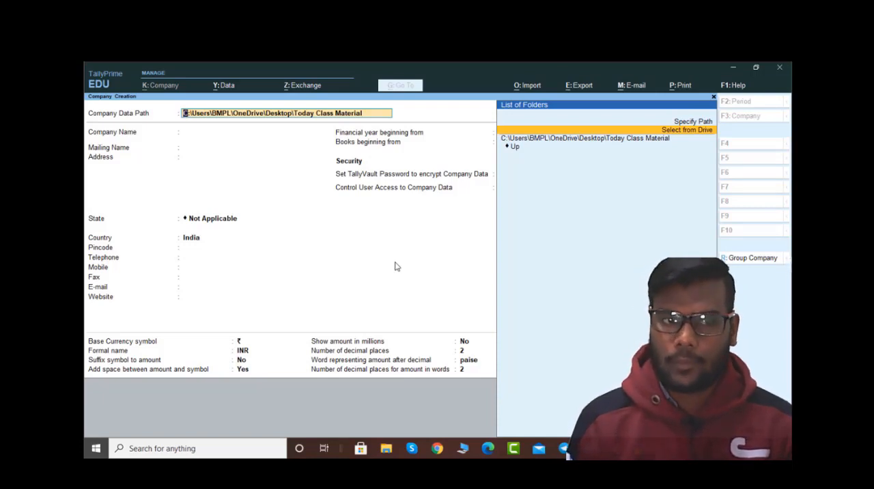
{"action": "key", "text": "Return"}
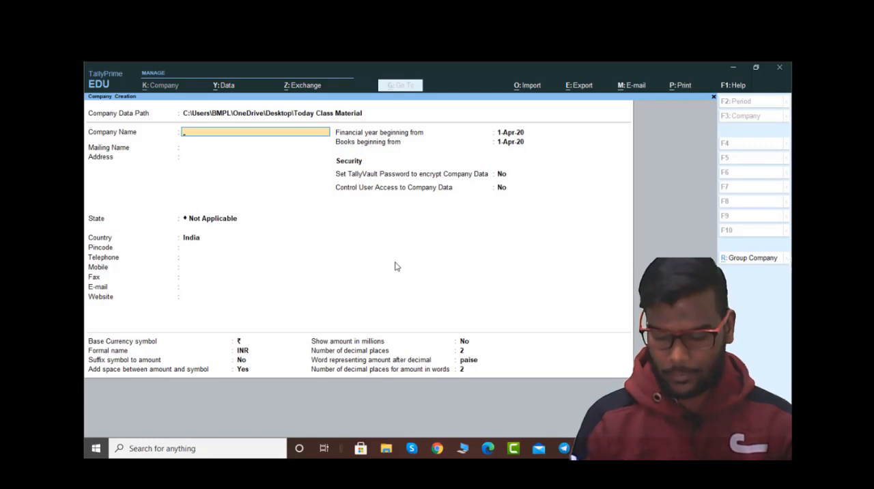
Step: Name the company Mk Pvt Ltd and accept the same text as its mailing name
{"action": "type", "text": "Mk Pvt L"}
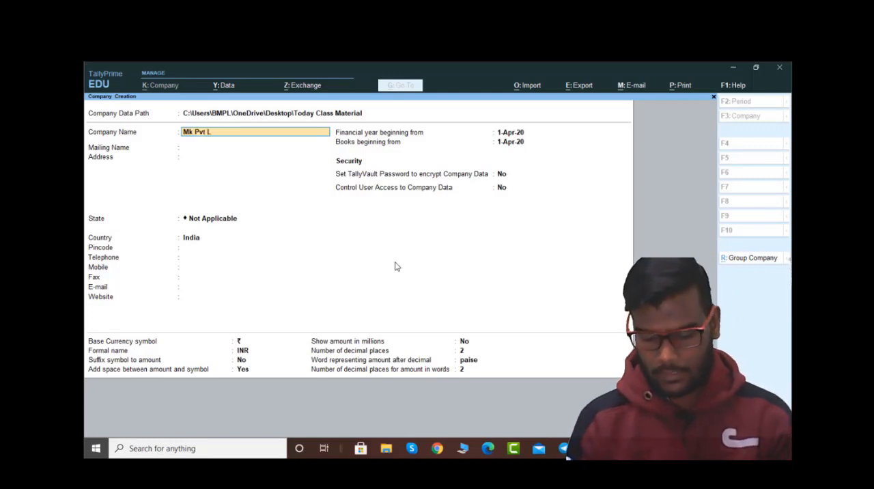
{"action": "type", "text": "td"}
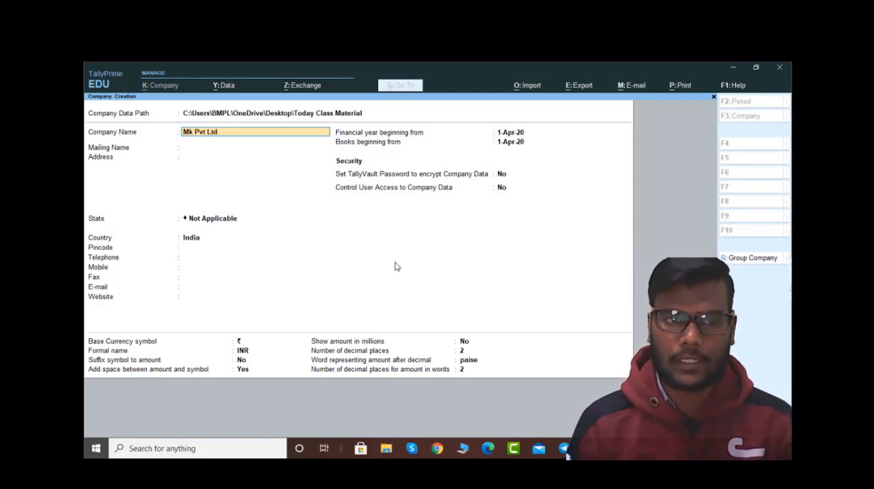
{"action": "key", "text": "Return"}
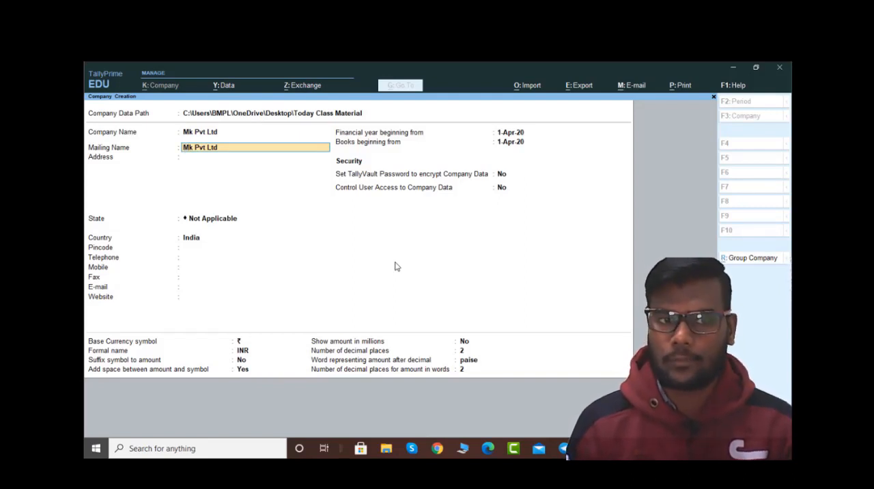
{"action": "key", "text": "Return"}
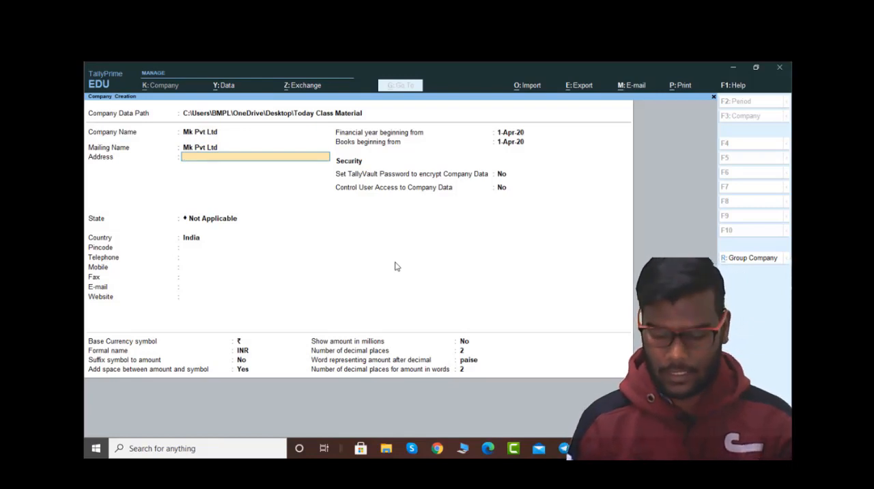
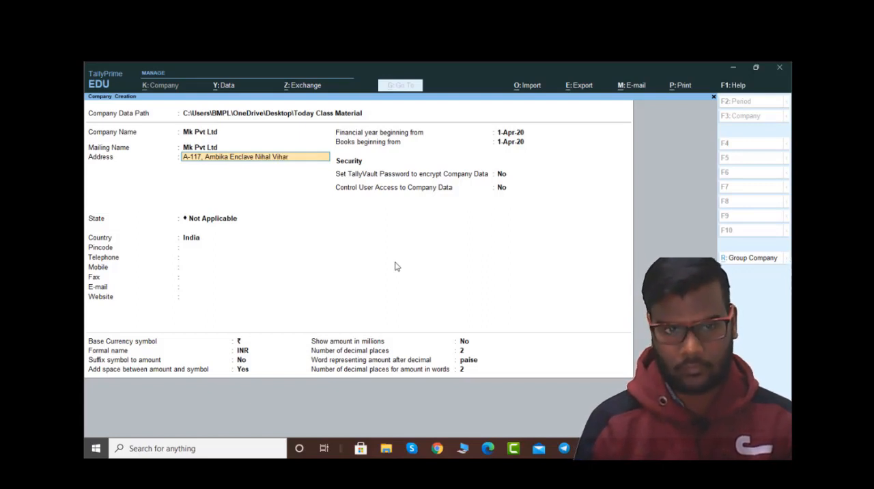
Step: Enter the company's two-line postal address and leave the remaining address line blank
{"action": "key", "text": "Return"}
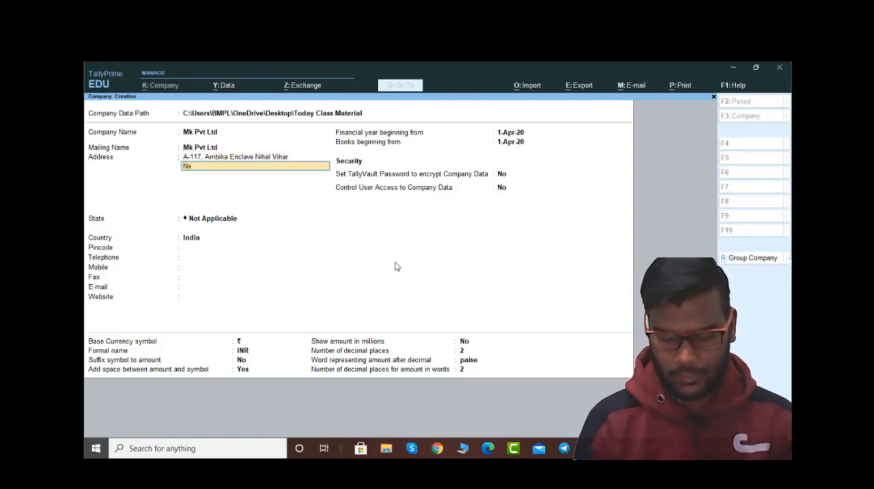
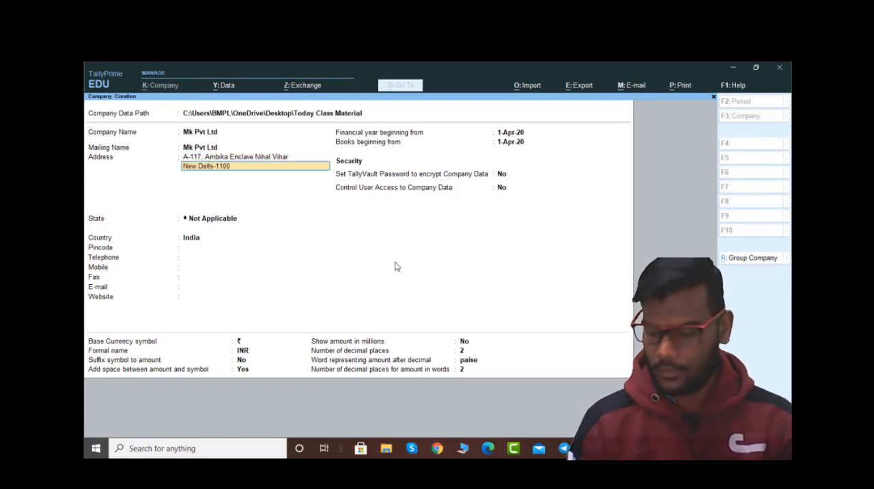
{"action": "key", "text": "Return"}
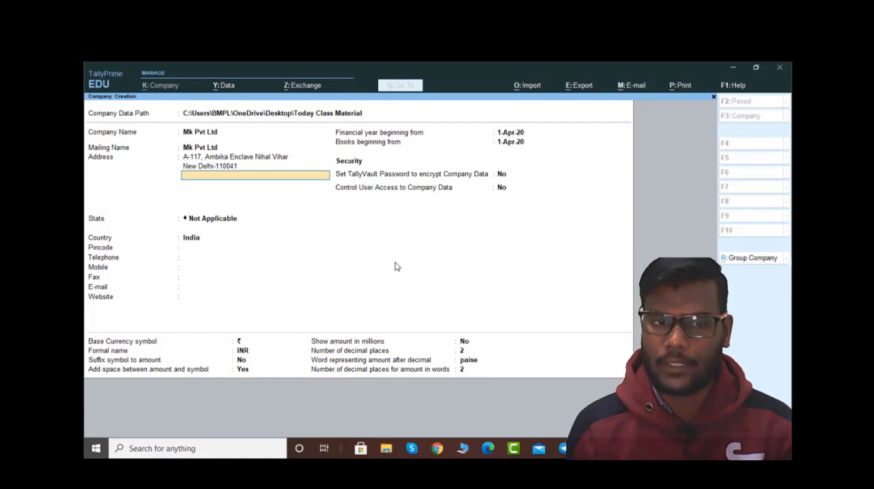
{"action": "key", "text": "Return"}
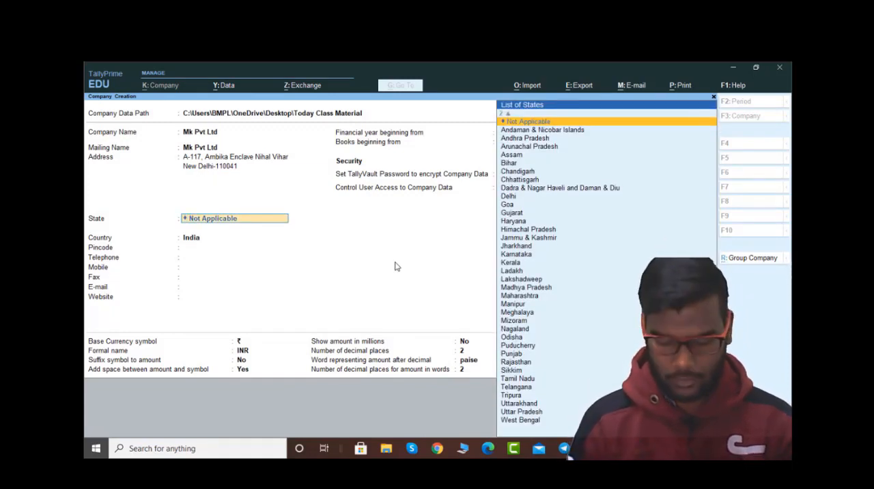
Step: Set the company's state to Delhi and fill in its pincode
{"action": "type", "text": "de"}
{"action": "key", "text": "Return"}
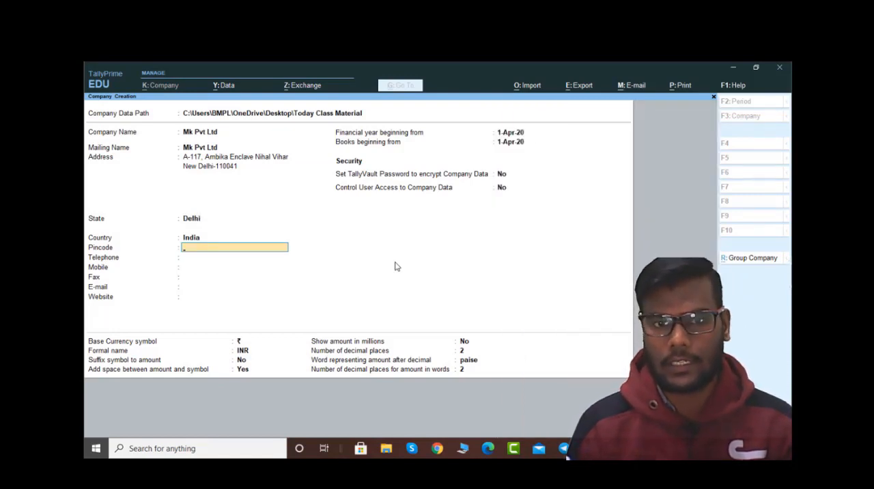
{"action": "type", "text": "1100"}
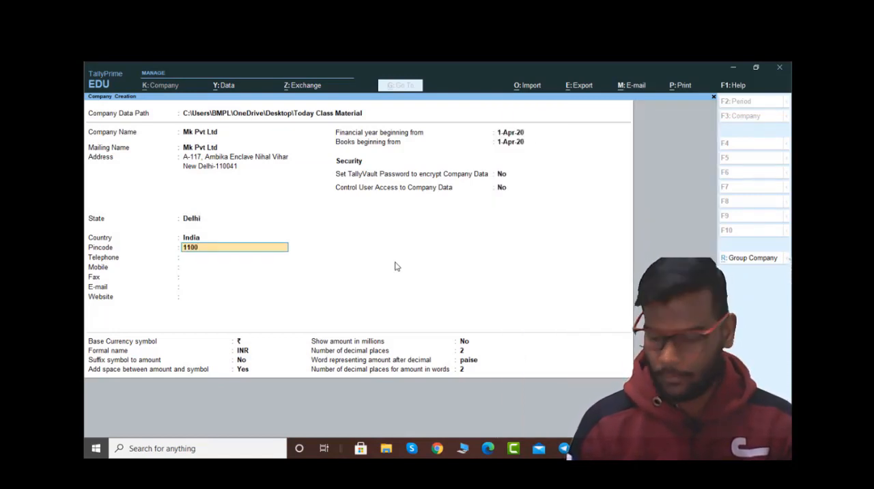
{"action": "type", "text": "41"}
{"action": "key", "text": "Return"}
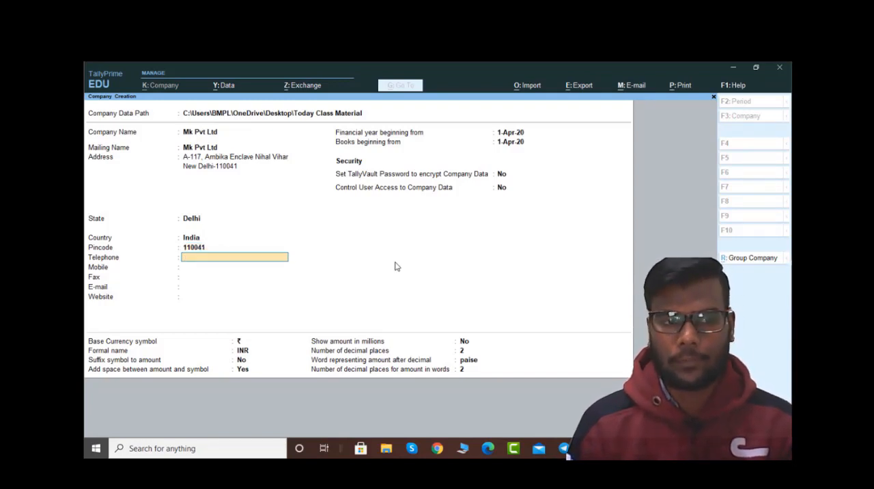
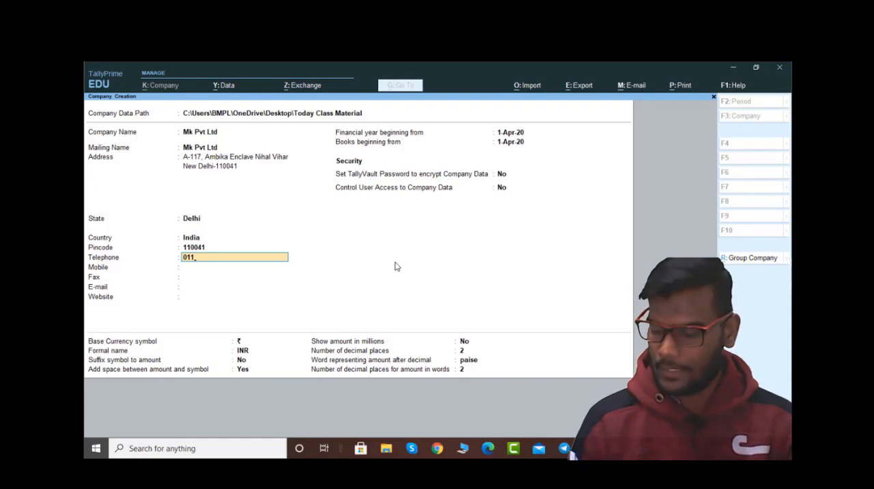
Step: Enter the company's telephone number and two comma-separated mobile numbers
{"action": "key", "text": "Return"}
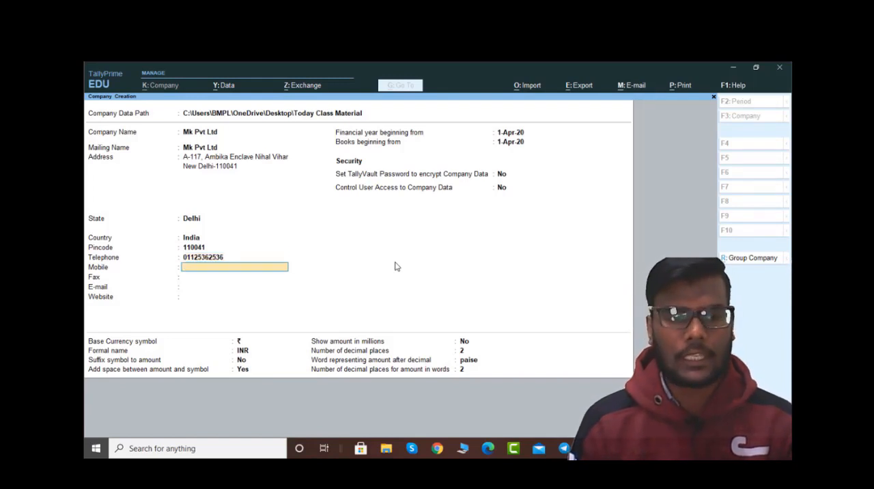
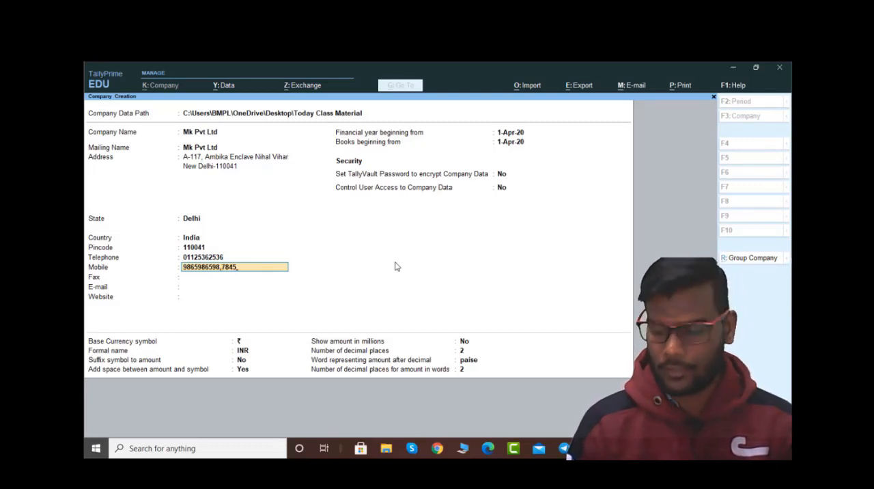
{"action": "key", "text": "Return"}
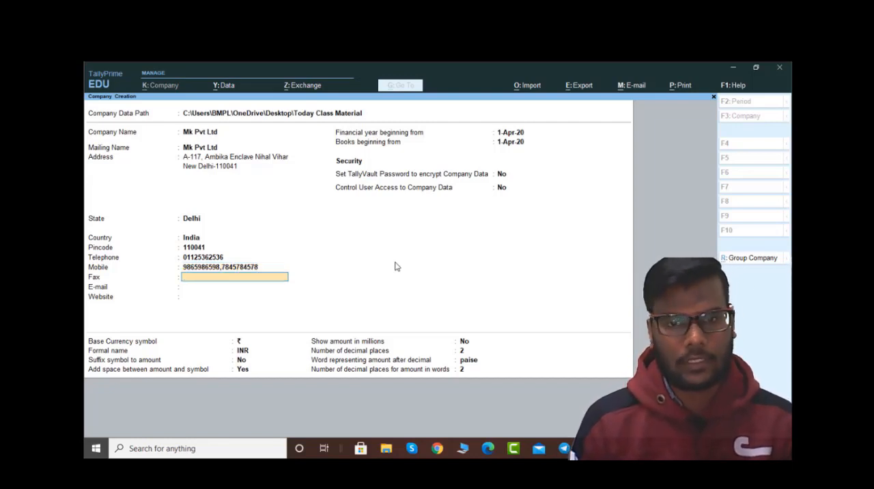
Step: Leave the fax number blank and fill in the company's e-mail address
{"action": "key", "text": "Return"}
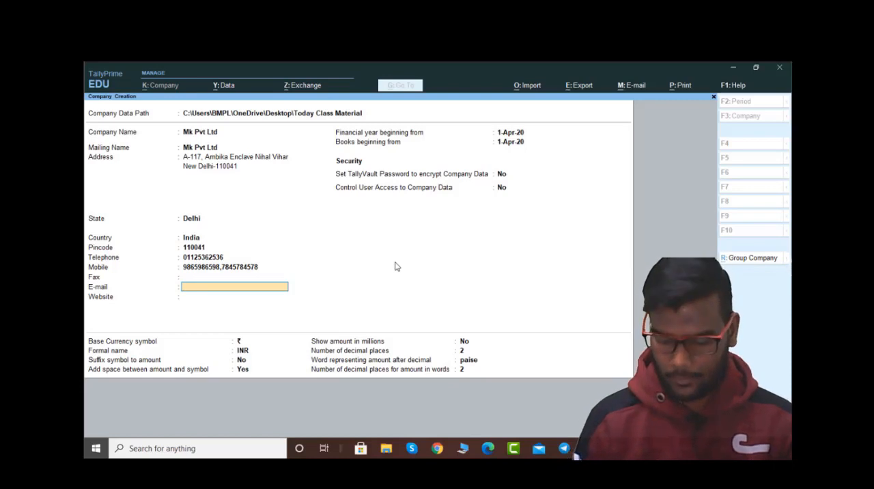
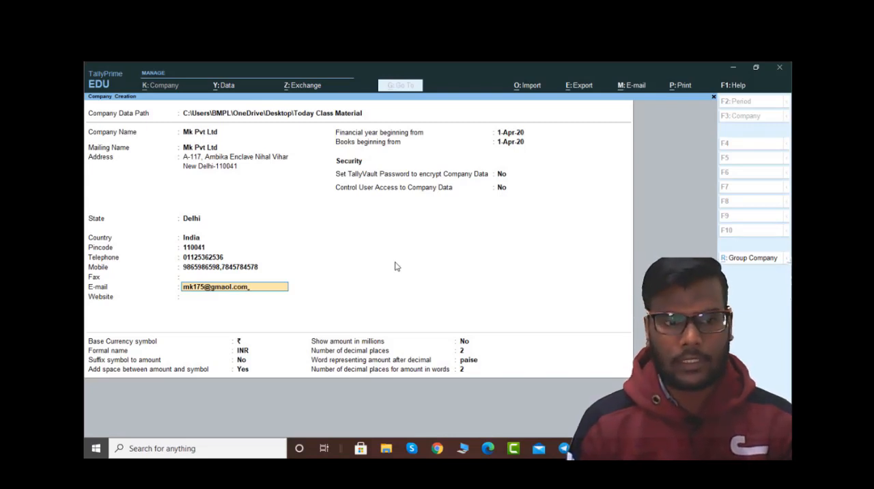
{"action": "key", "text": "Return"}
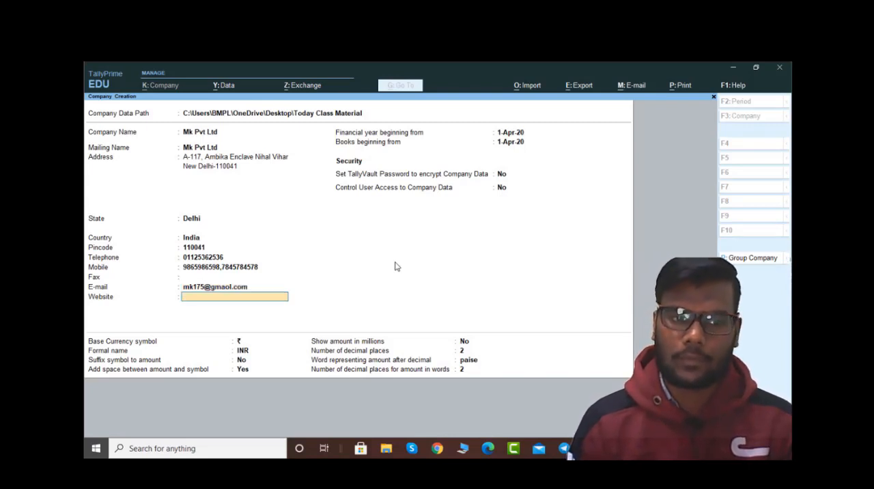
{"action": "type", "text": "www"}
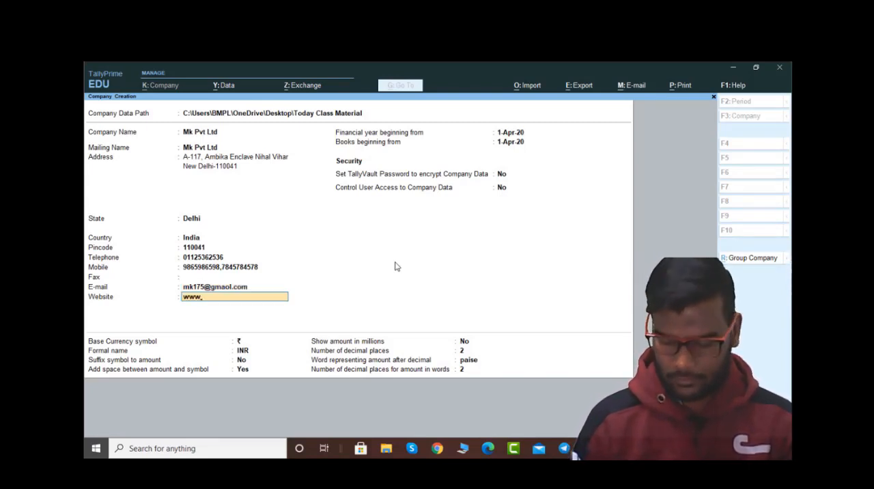
{"action": "type", "text": ".mk.in"}
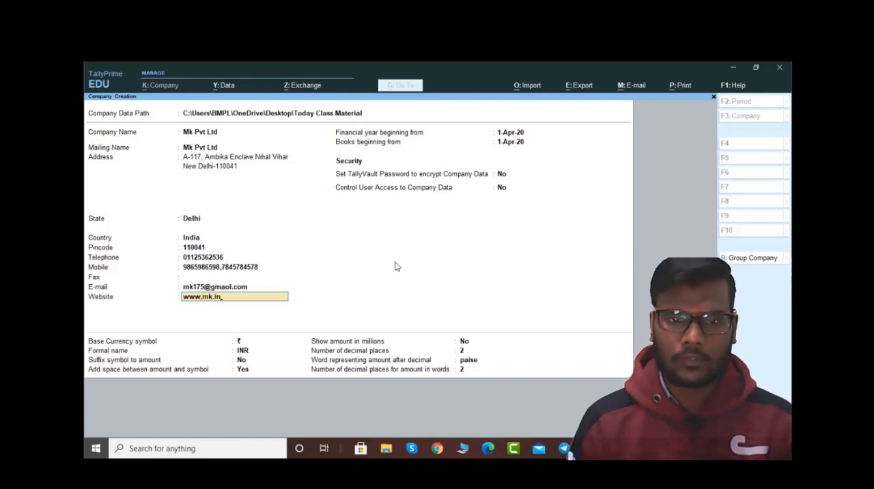
{"action": "key", "text": "Return"}
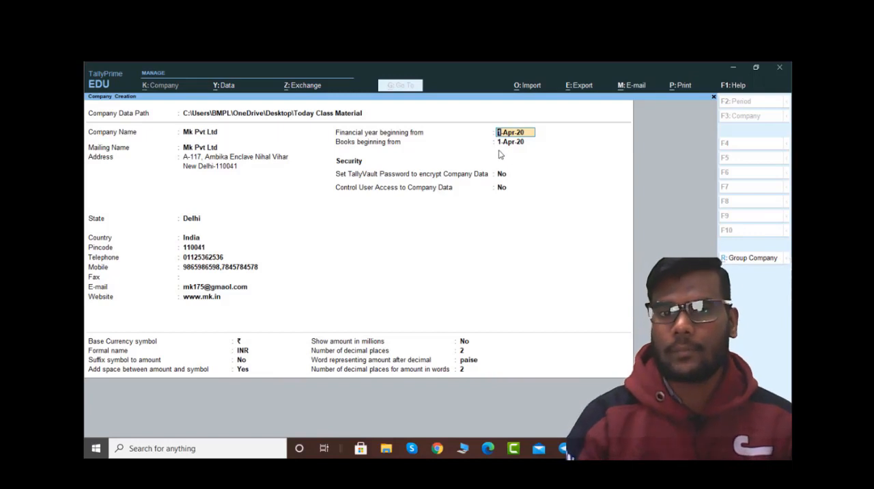
{"action": "key", "text": "Return"}
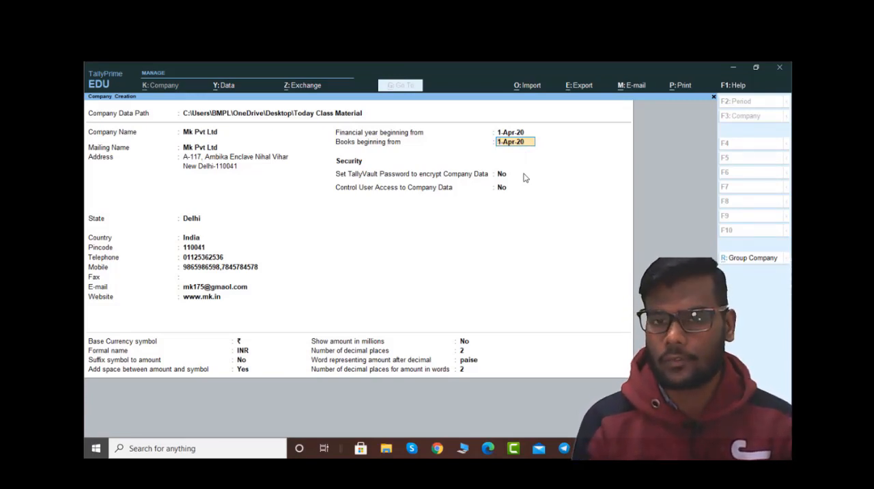
{"action": "key", "text": "Return"}
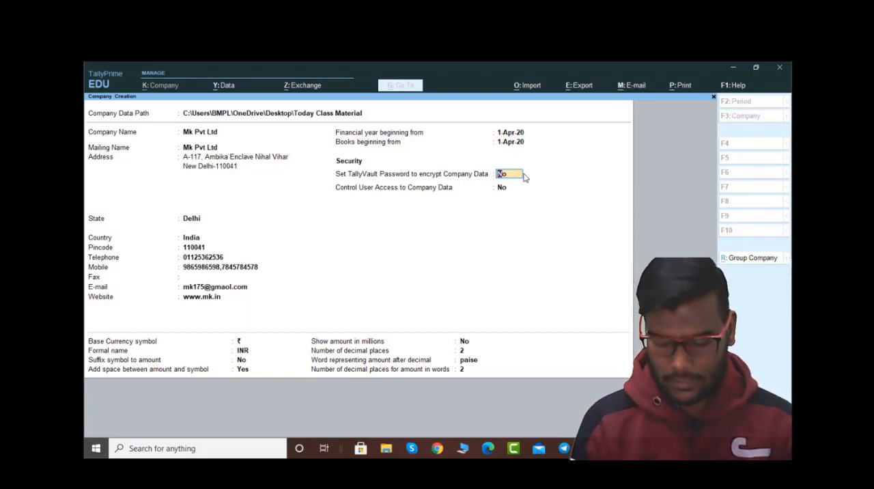
Step: Try encrypting the company data with a TallyVault password, then clear the password and set the option back to No
{"action": "key", "text": "y"}
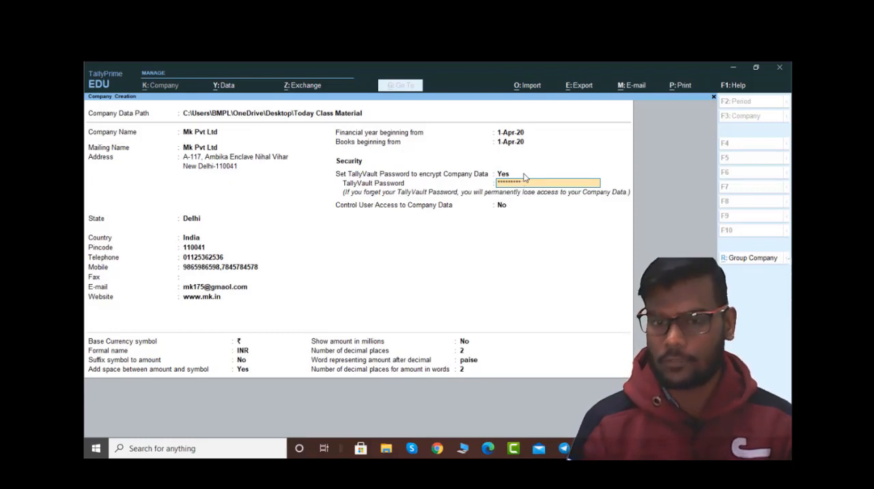
{"action": "key", "text": "BackSpace"}
{"action": "key", "text": "BackSpace"}
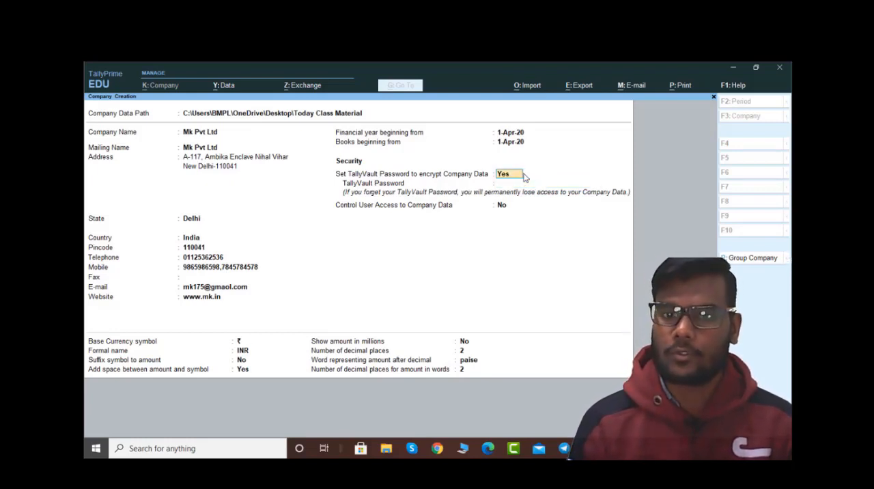
{"action": "key", "text": "n"}
{"action": "key", "text": "Return"}
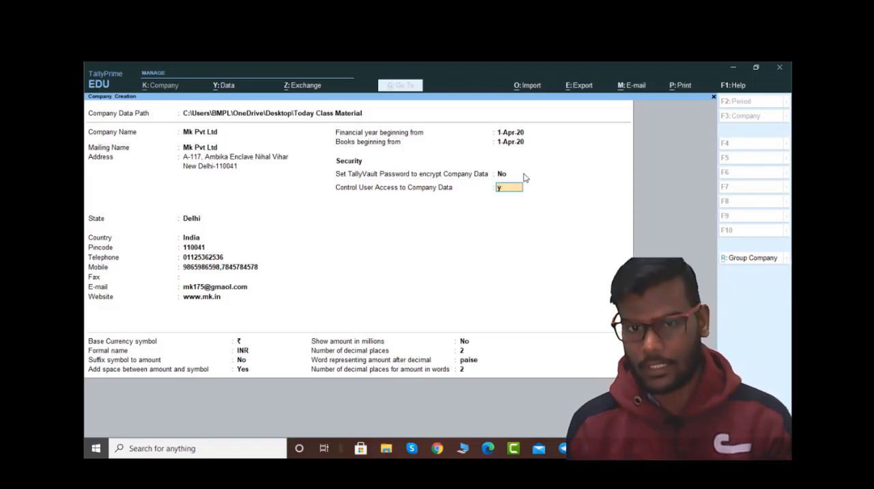
Step: Enable user access control for the company data with administrator username mk, and enter and confirm the administrator password
{"action": "key", "text": "y"}
{"action": "key", "text": "Return"}
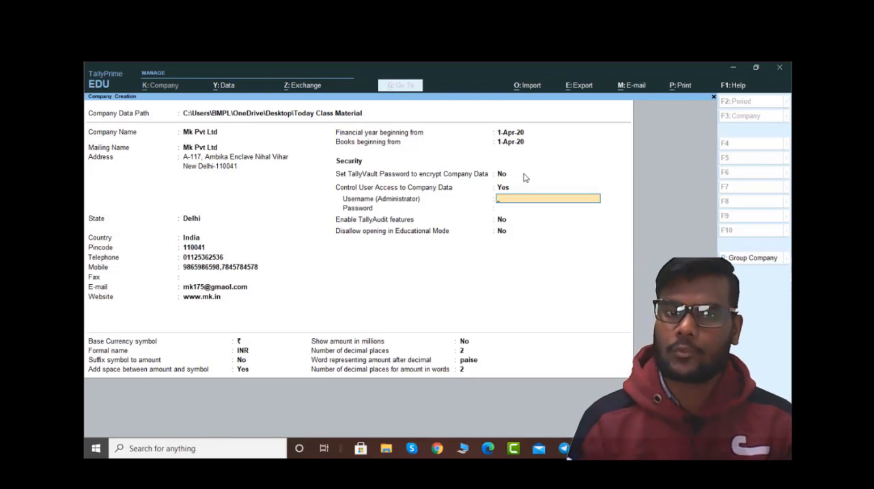
{"action": "type", "text": "m"}
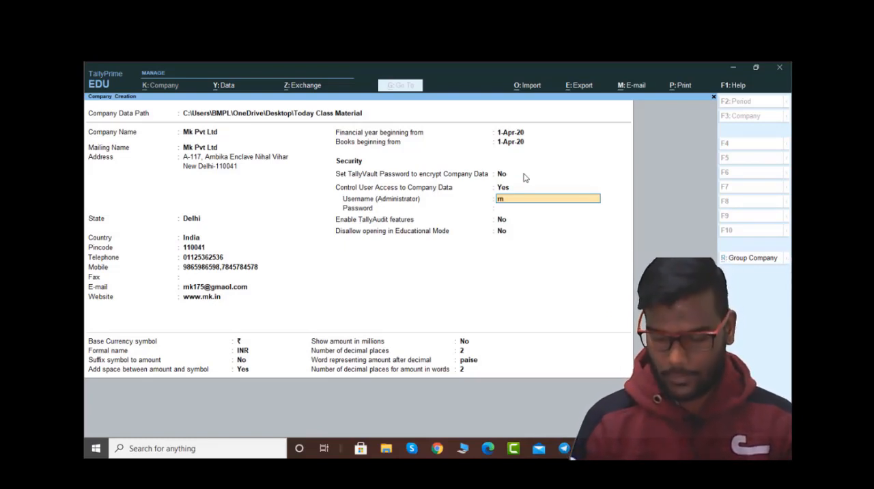
{"action": "type", "text": "k"}
{"action": "key", "text": "Return"}
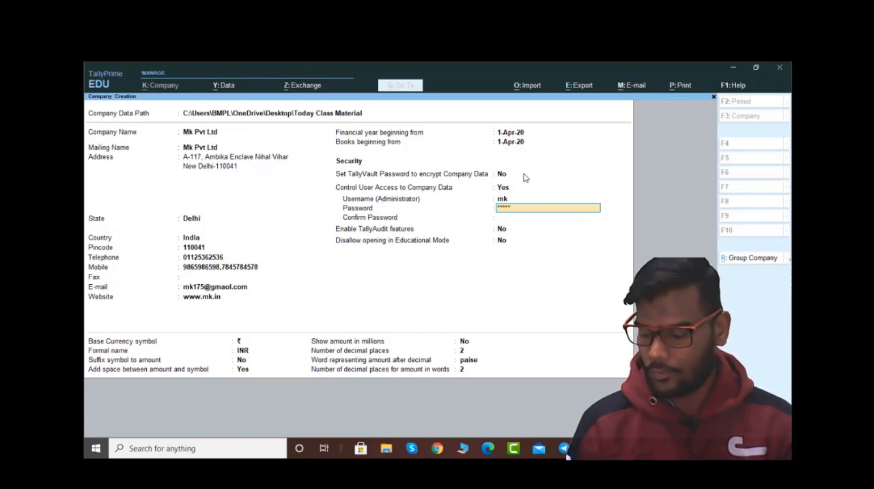
{"action": "key", "text": "Return"}
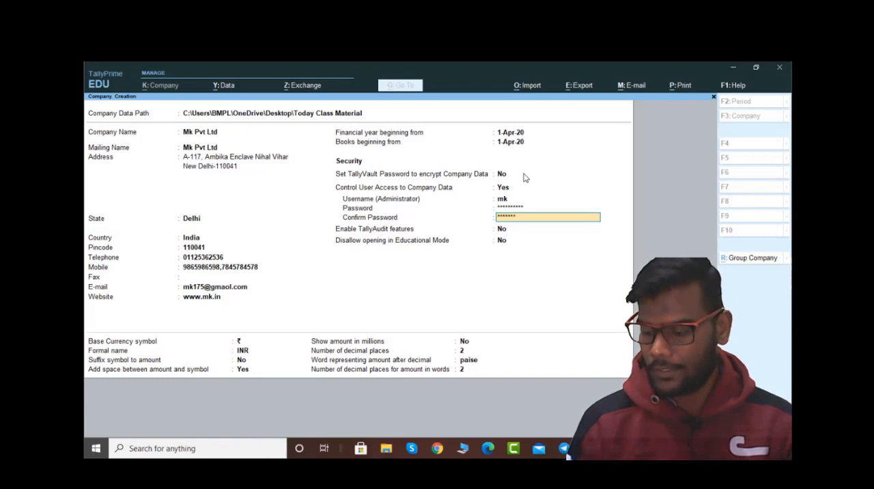
{"action": "key", "text": "Return"}
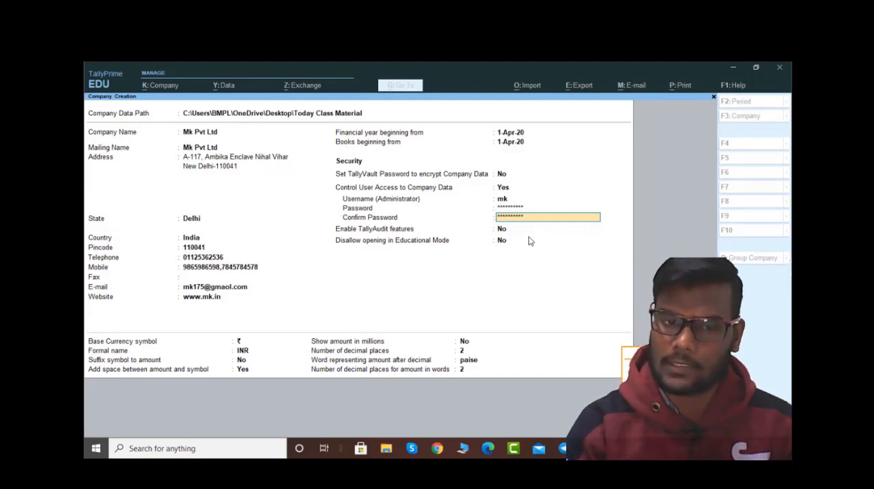
Step: Keep both TallyAudit features and the restriction on opening in Educational Mode set to No
{"action": "key", "text": "Return"}
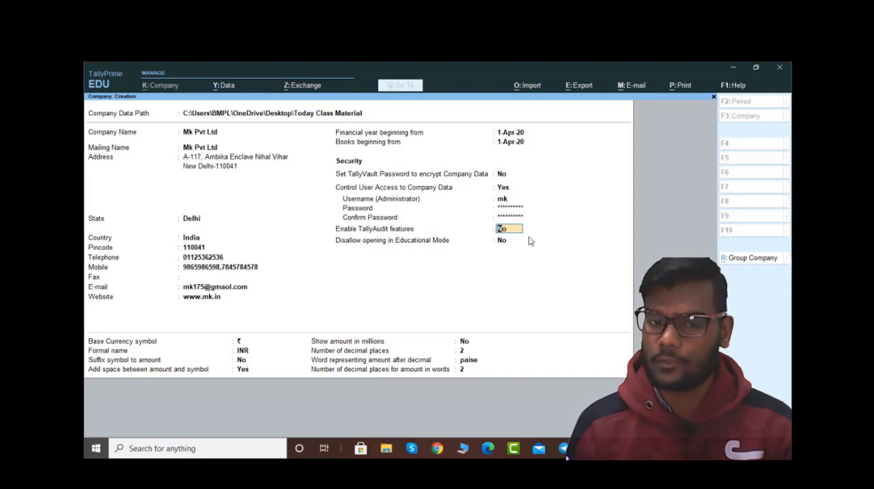
{"action": "key", "text": "Return"}
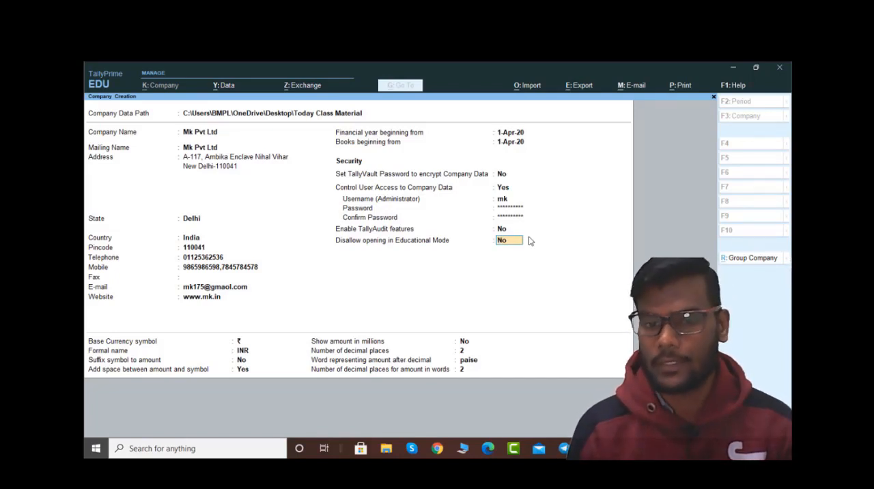
{"action": "key", "text": "Return"}
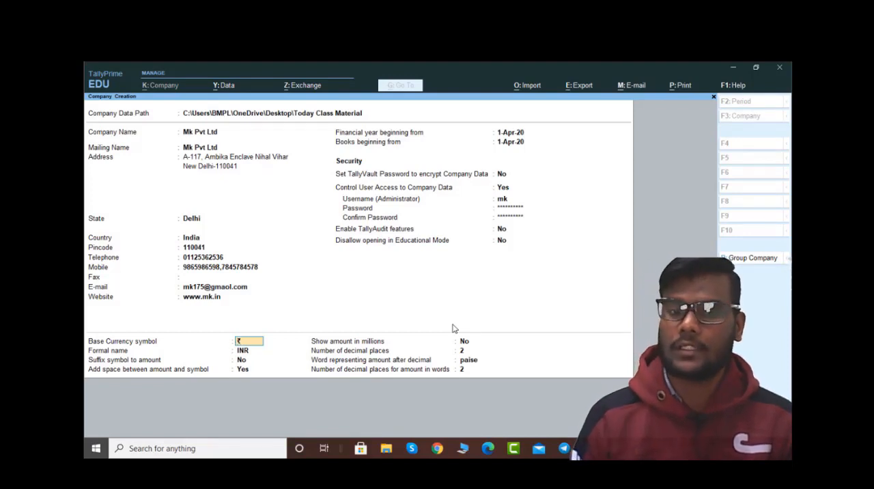
Step: Accept the default base currency settings, with symbol ₹, formal name INR and 2 decimal places, and save the new company
{"action": "key", "text": "Return"}
{"action": "key", "text": "Return"}
{"action": "key", "text": "Return"}
{"action": "key", "text": "Return"}
{"action": "key", "text": "Return"}
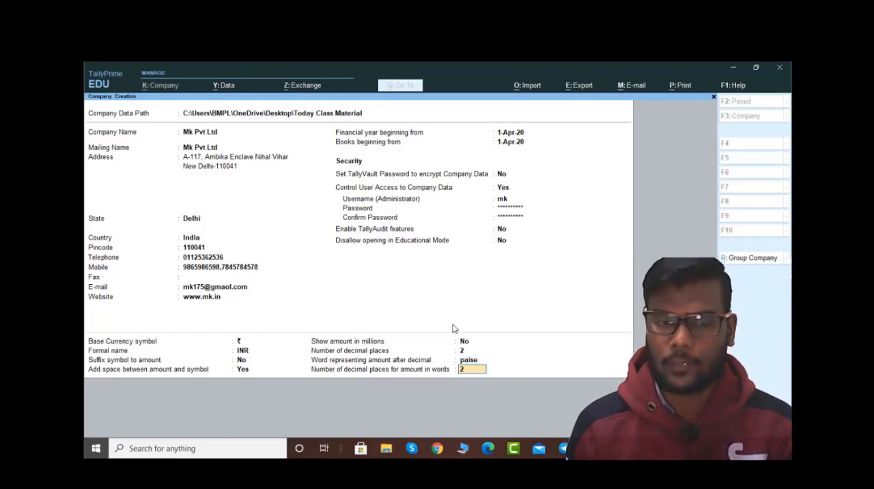
{"action": "key", "text": "Return"}
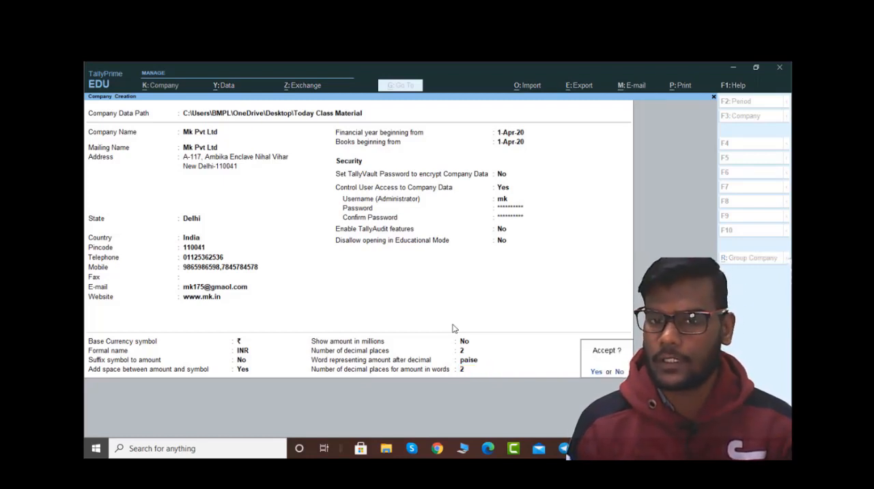
{"action": "key", "text": "Return"}
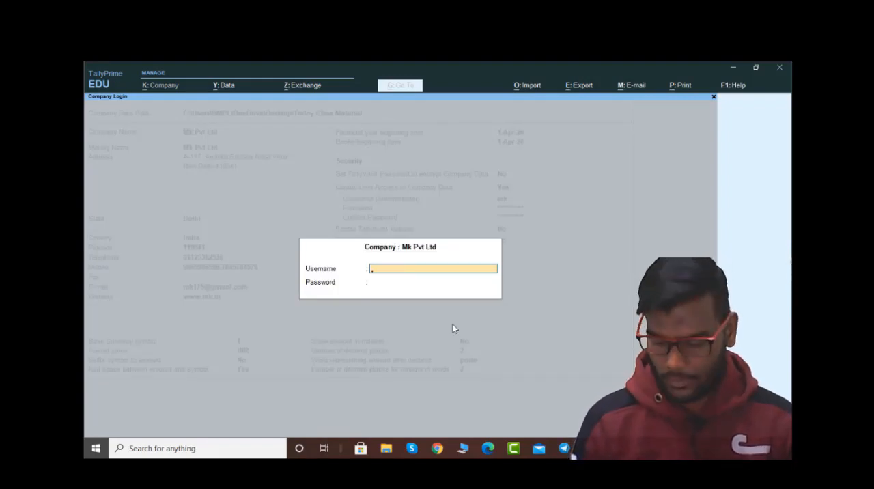
Step: Log in to Mk Pvt Ltd with username mk and the administrator password
{"action": "type", "text": "mk"}
{"action": "key", "text": "Return"}
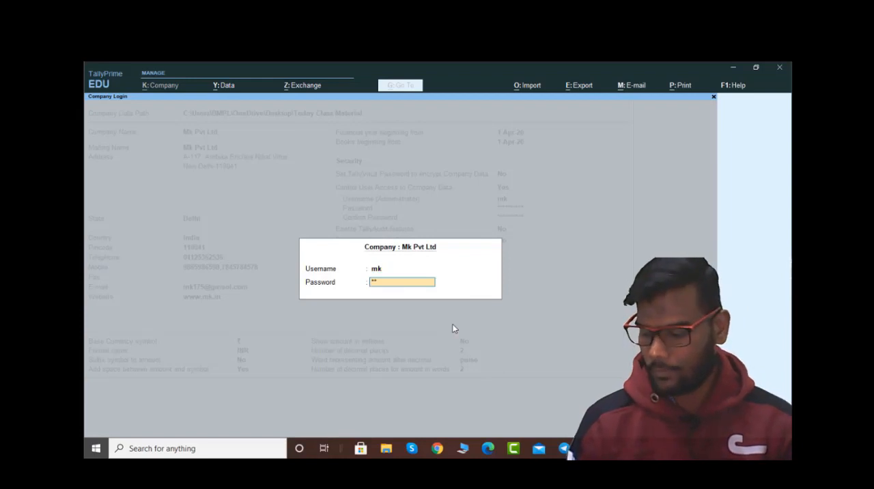
{"action": "key", "text": "Return"}
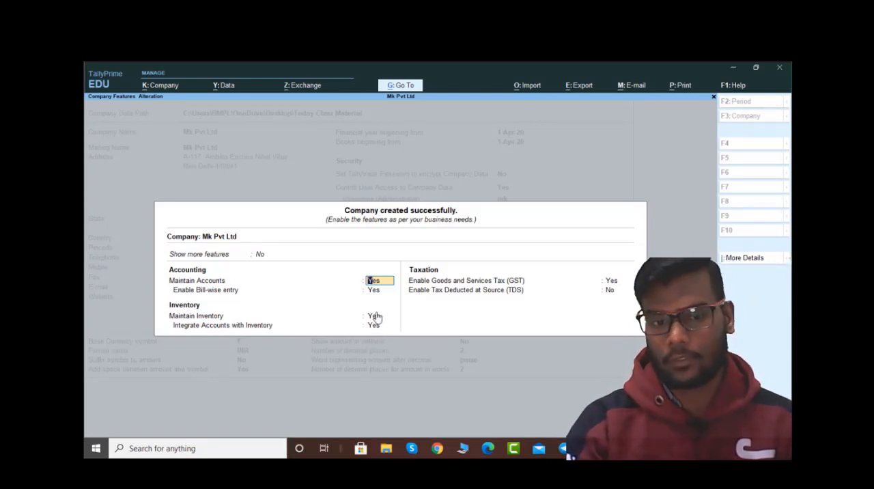
Step: Keep the accounting and inventory features set to Yes and set Enable Goods and Services Tax (GST) to No
{"action": "key", "text": "Return"}
{"action": "key", "text": "Return"}
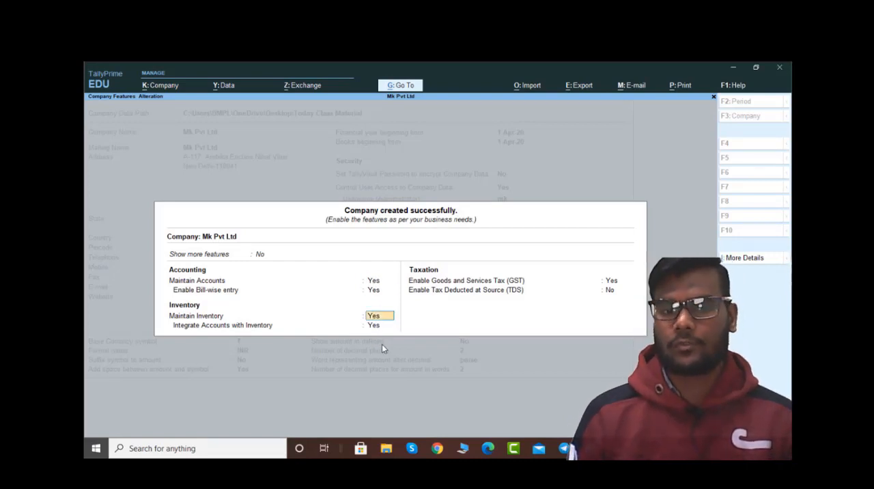
{"action": "key", "text": "Return"}
{"action": "key", "text": "Return"}
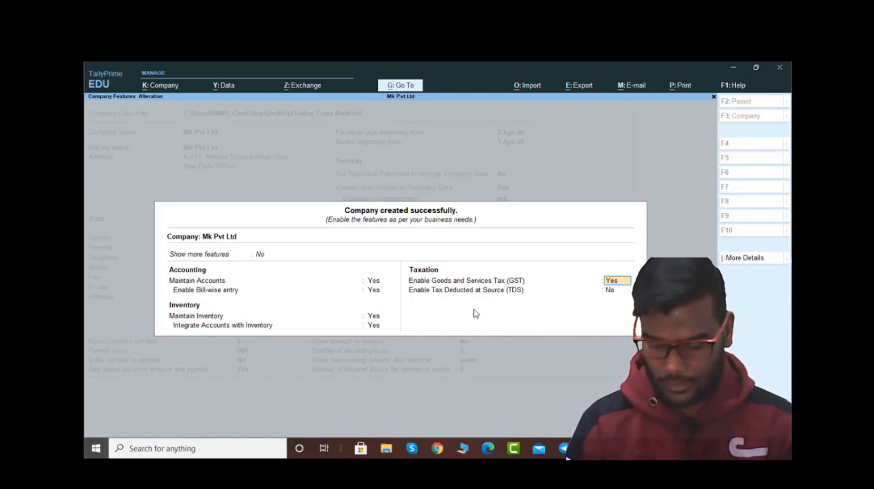
{"action": "key", "text": "Return"}
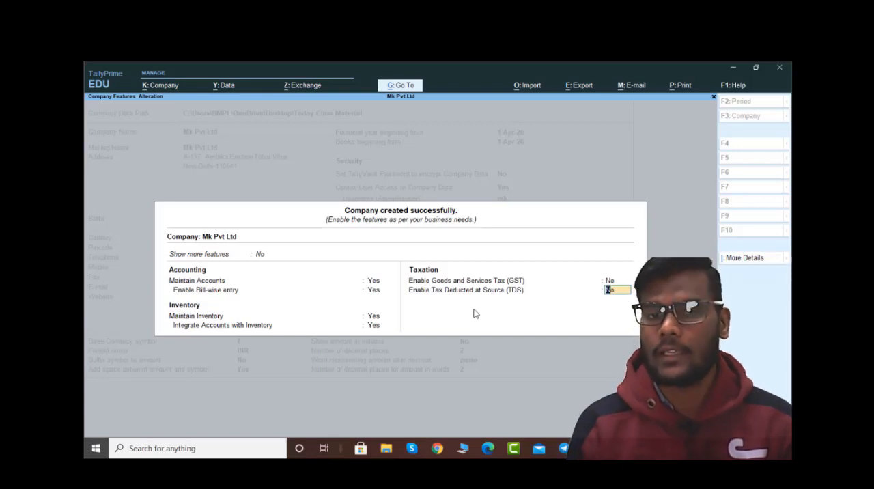
Step: Set both Show more features and Show all features to Yes for the company
{"action": "left_click", "coordinate": [263, 257]}
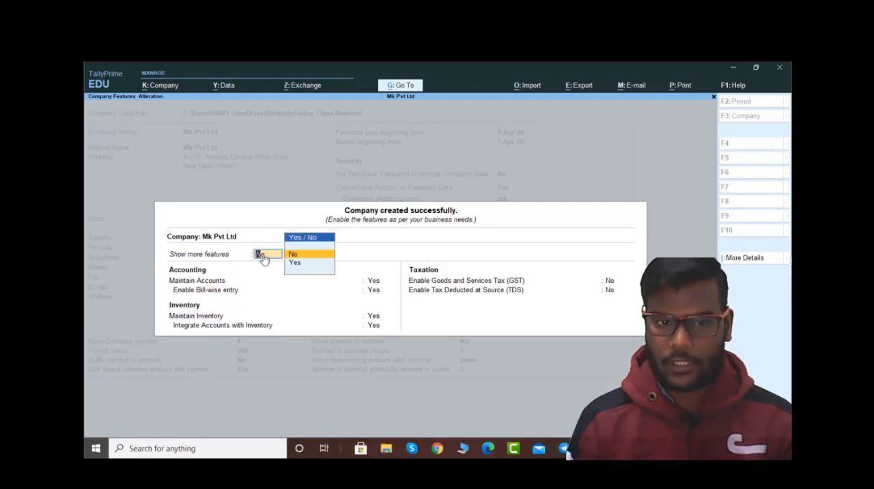
{"action": "key", "text": "Down"}
{"action": "key", "text": "Return"}
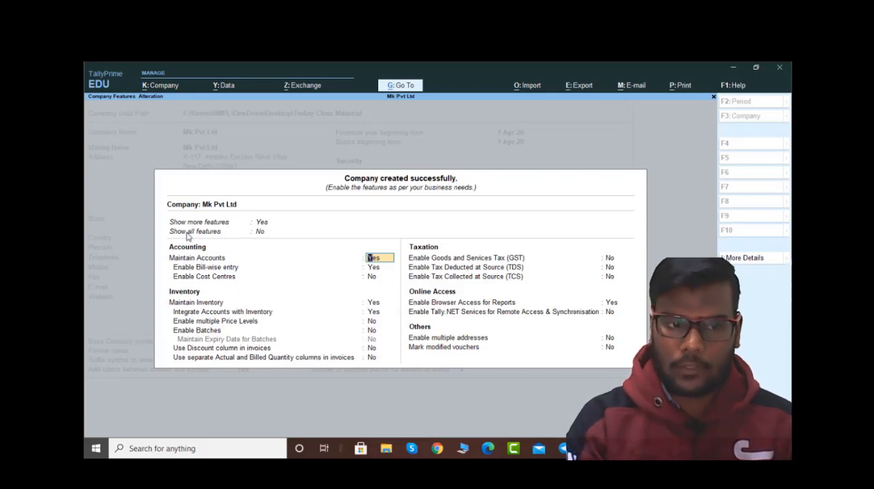
{"action": "left_click", "coordinate": [260, 233]}
{"action": "key", "text": "y"}
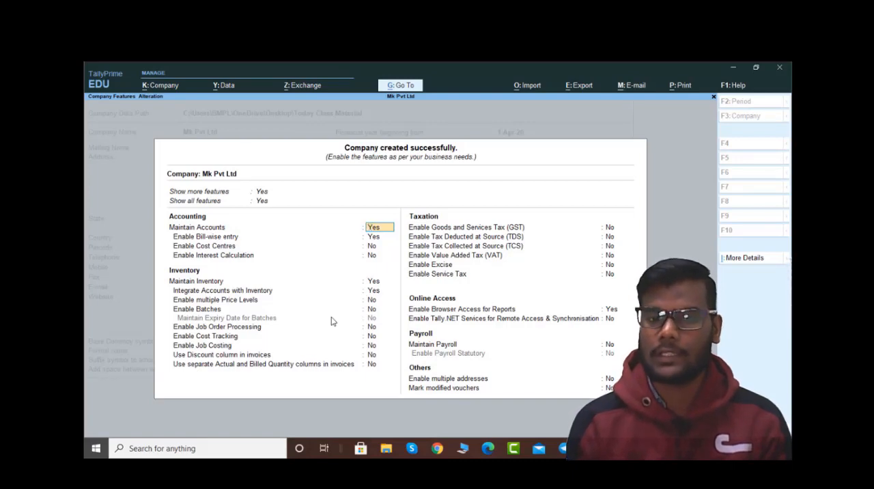
Step: Keep the remaining accounting, inventory and taxation options as they are and save the company features
{"action": "key", "text": "Return"}
{"action": "key", "text": "Return"}
{"action": "key", "text": "Return"}
{"action": "key", "text": "Return"}
{"action": "key", "text": "Return"}
{"action": "key", "text": "Return"}
{"action": "key", "text": "Return"}
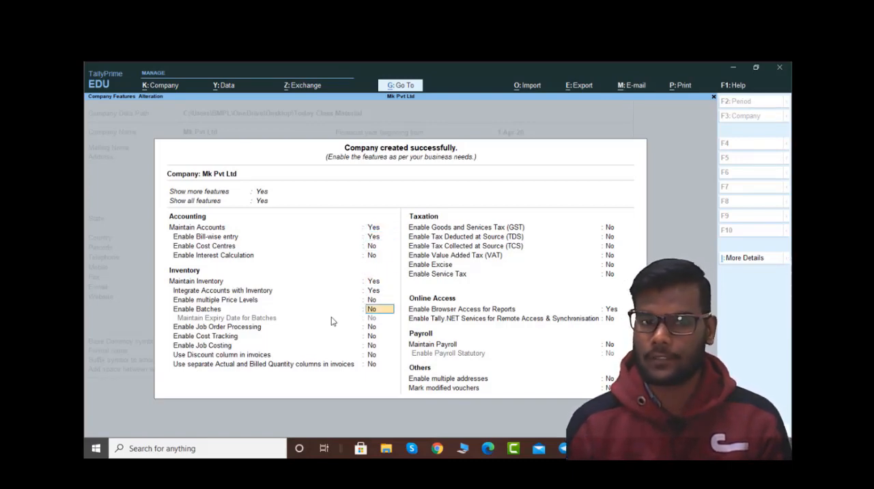
{"action": "key", "text": "ctrl"}
{"action": "key", "text": "ctrl+a"}
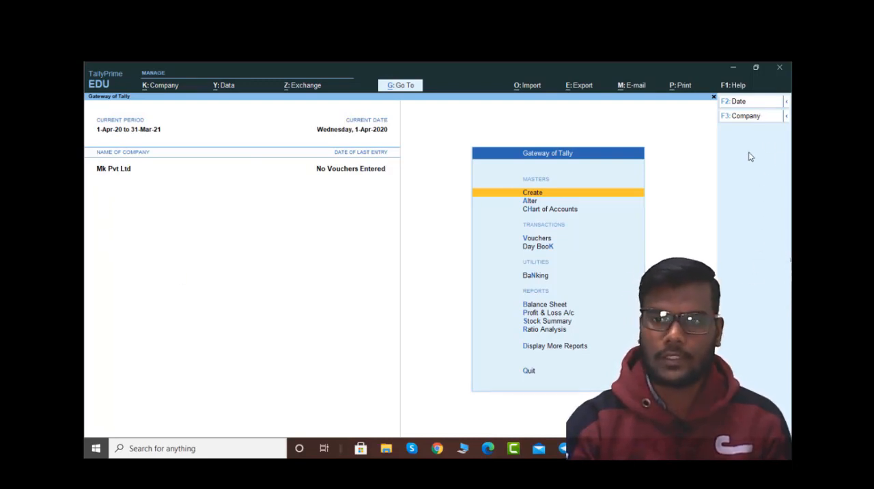
Step: Examine the date and period options and the company, data and exchange management commands, including the company features
{"action": "left_click", "coordinate": [788, 118]}
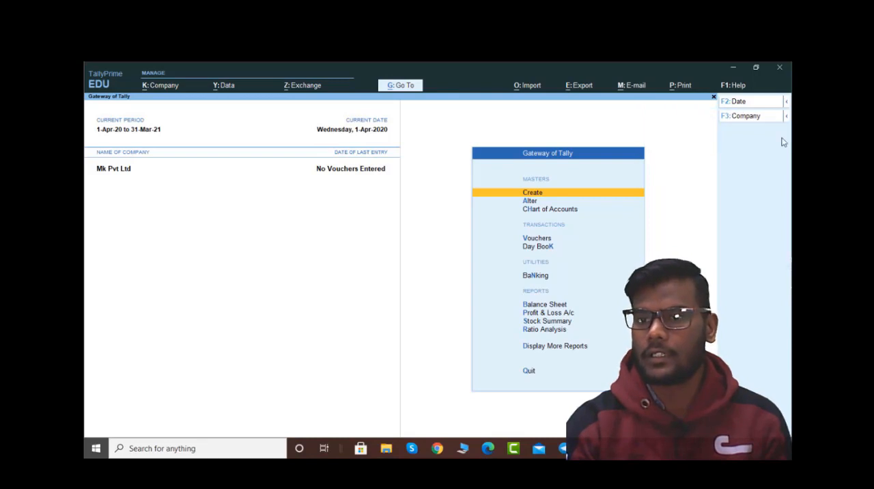
{"action": "left_click", "coordinate": [787, 103]}
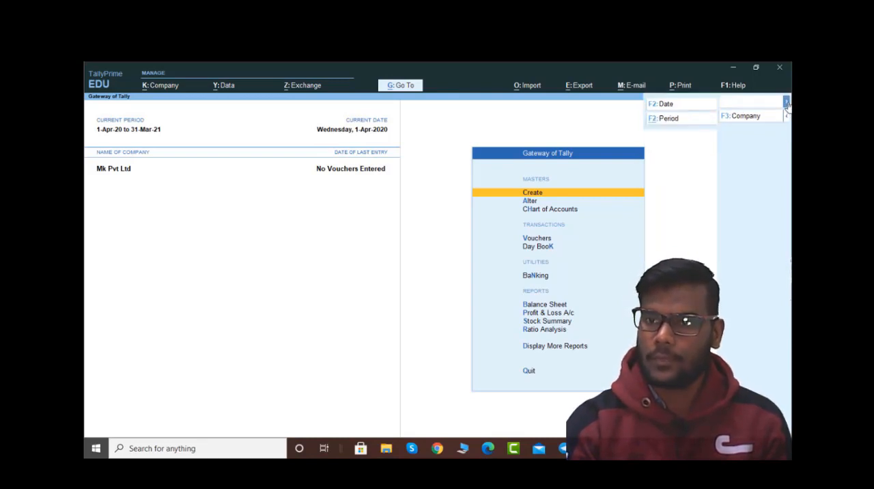
{"action": "left_click", "coordinate": [787, 103]}
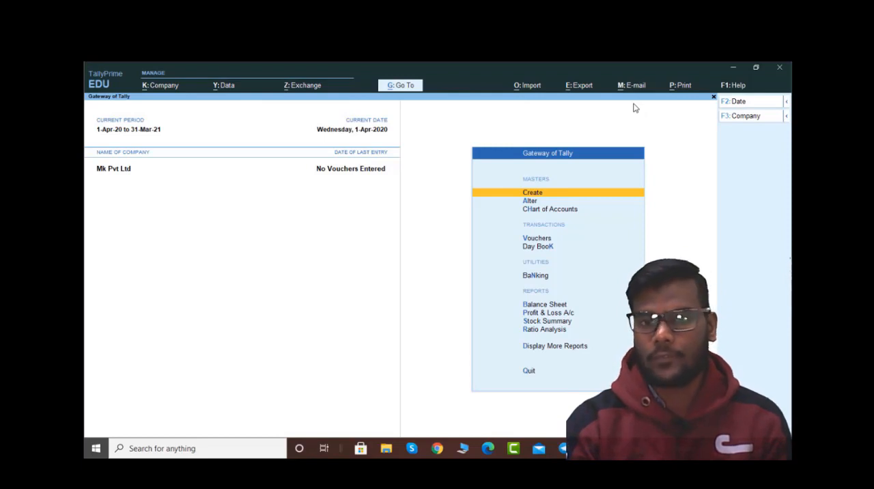
{"action": "left_click", "coordinate": [158, 90]}
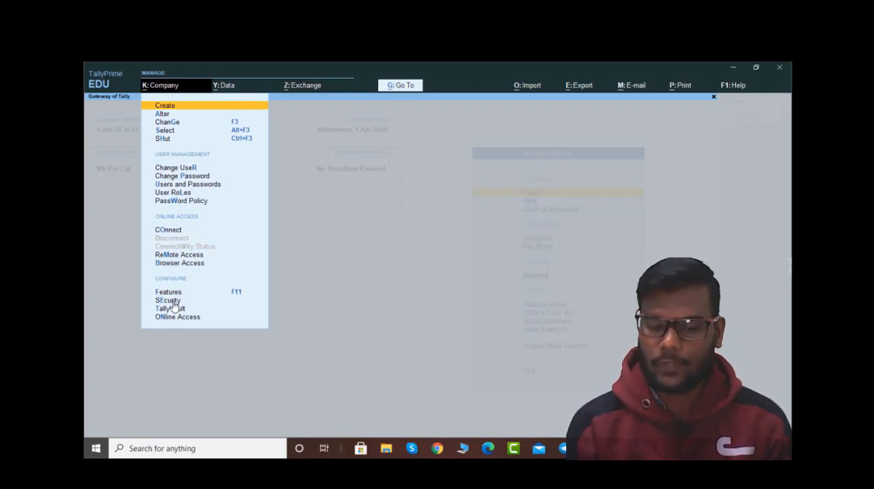
{"action": "key", "text": "Escape"}
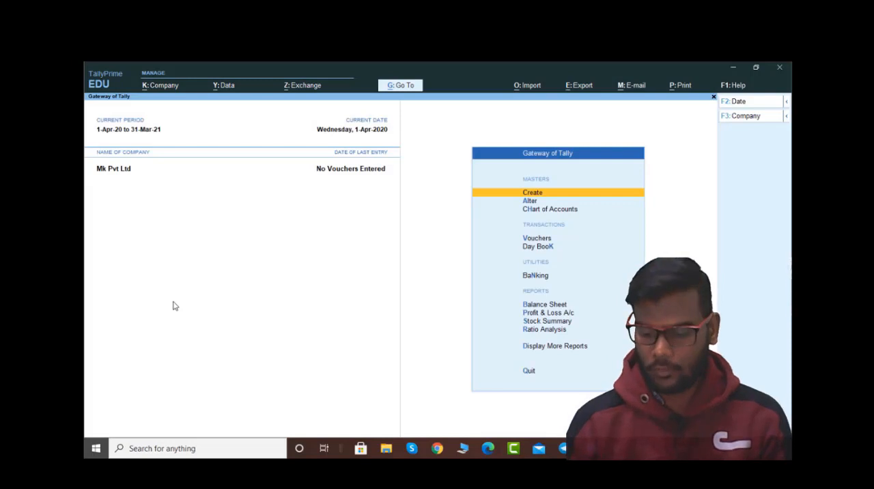
{"action": "key", "text": "F11"}
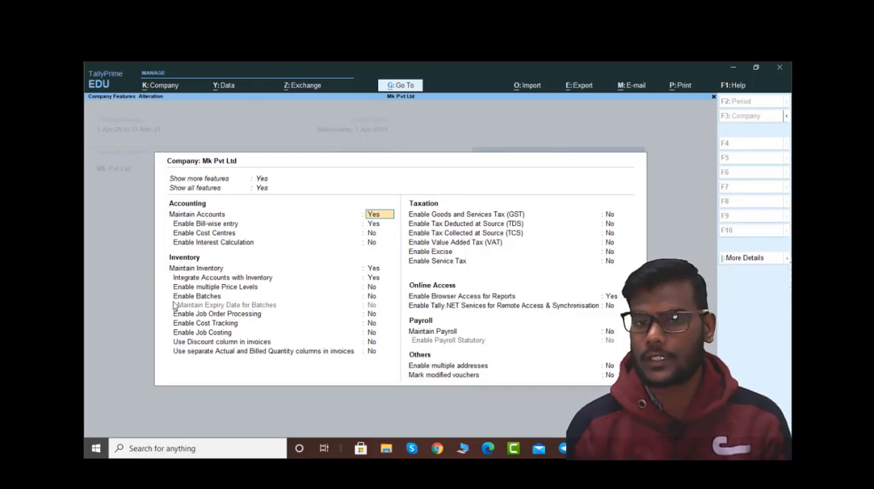
{"action": "key", "text": "Escape"}
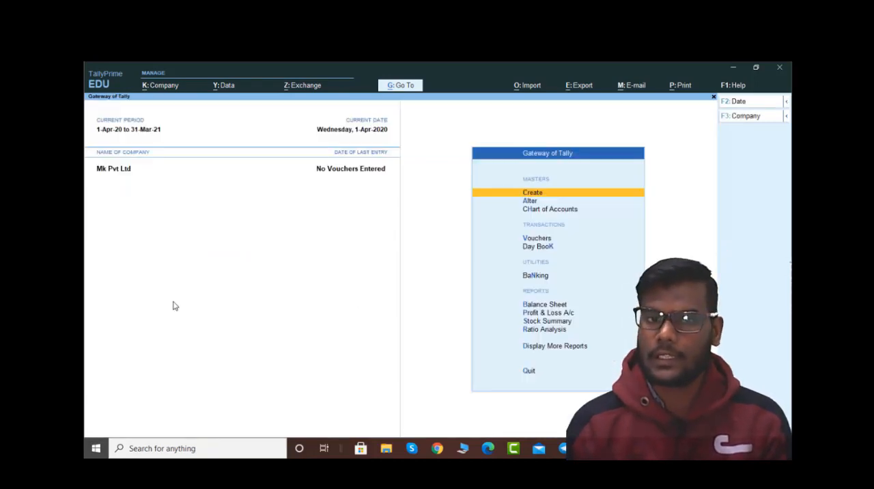
{"action": "left_click", "coordinate": [162, 85]}
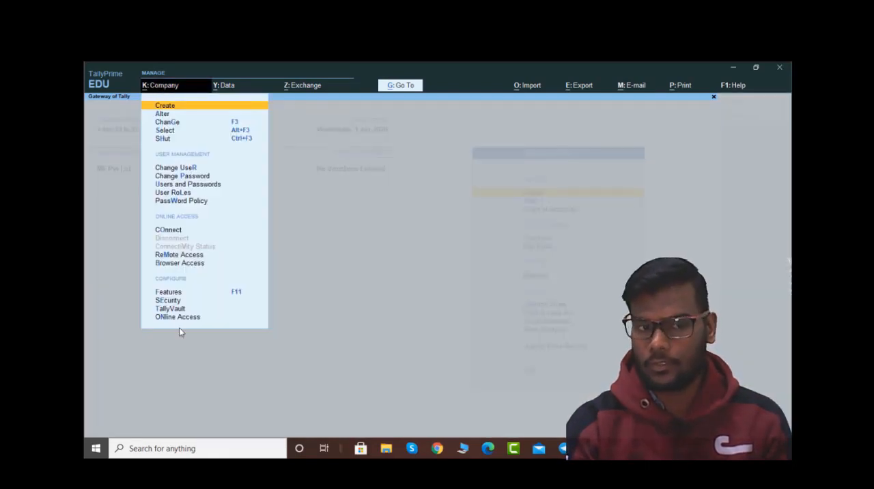
{"action": "key", "text": "Escape"}
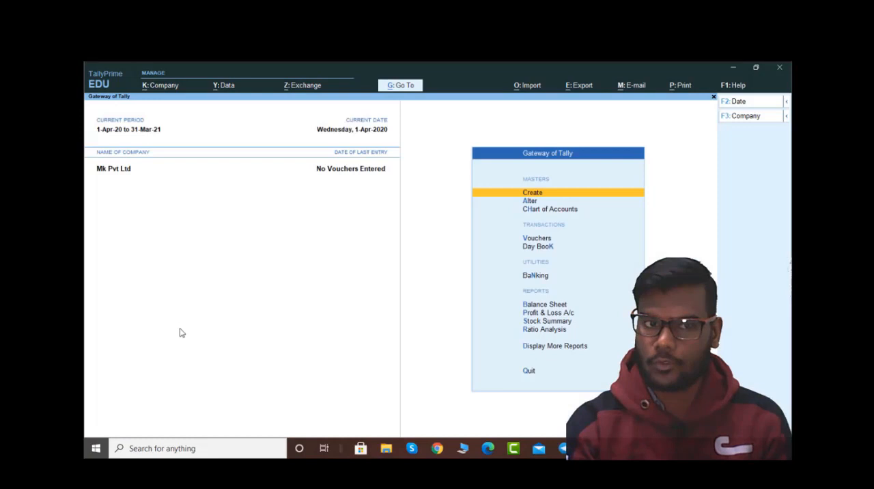
{"action": "left_click", "coordinate": [227, 90]}
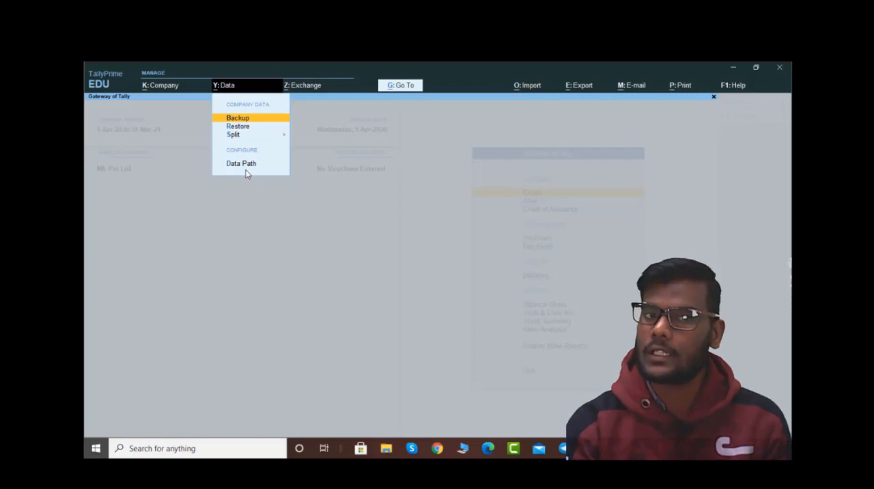
{"action": "key", "text": "Escape"}
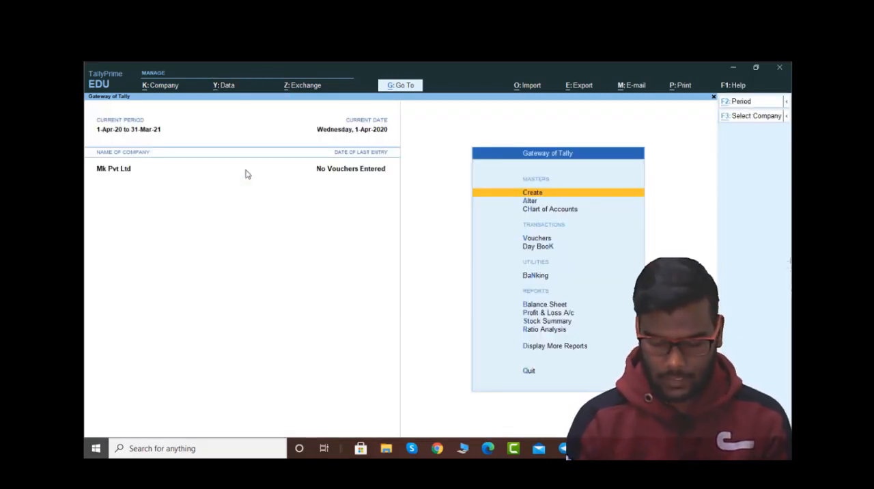
{"action": "key", "text": "alt+z"}
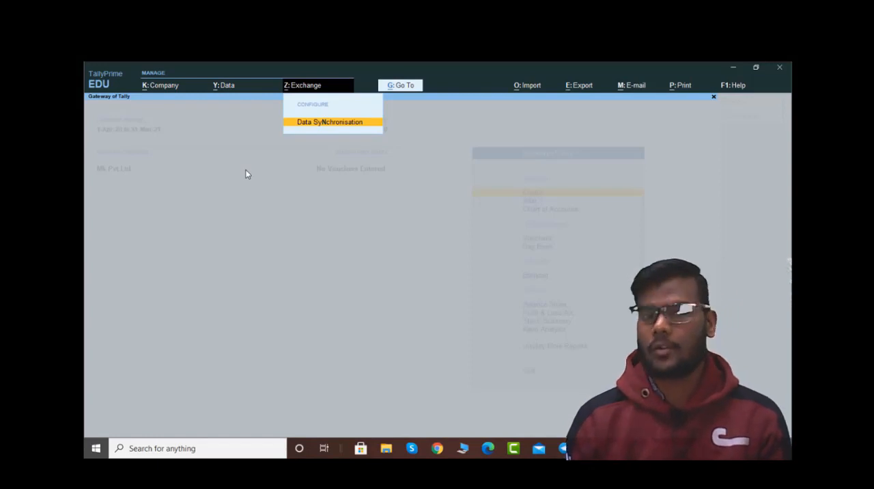
{"action": "key", "text": "Escape"}
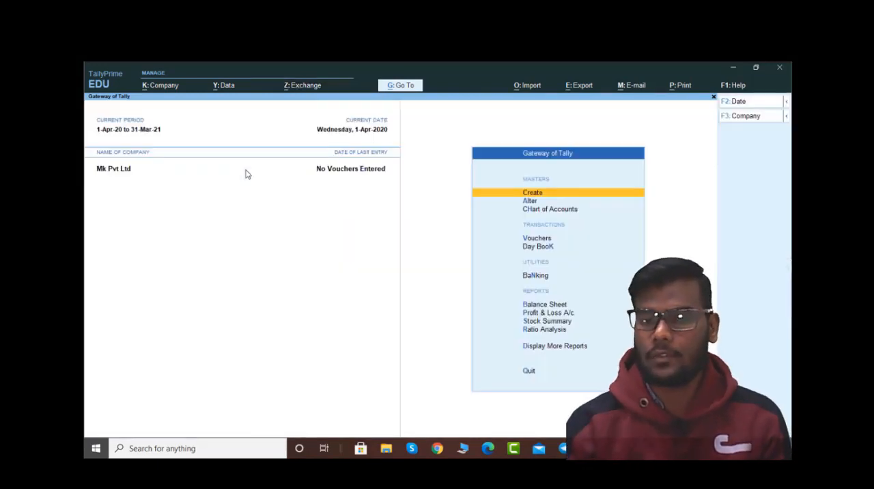
Step: Open the Go To list of reports and extend it with Show More
{"action": "left_click", "coordinate": [402, 94]}
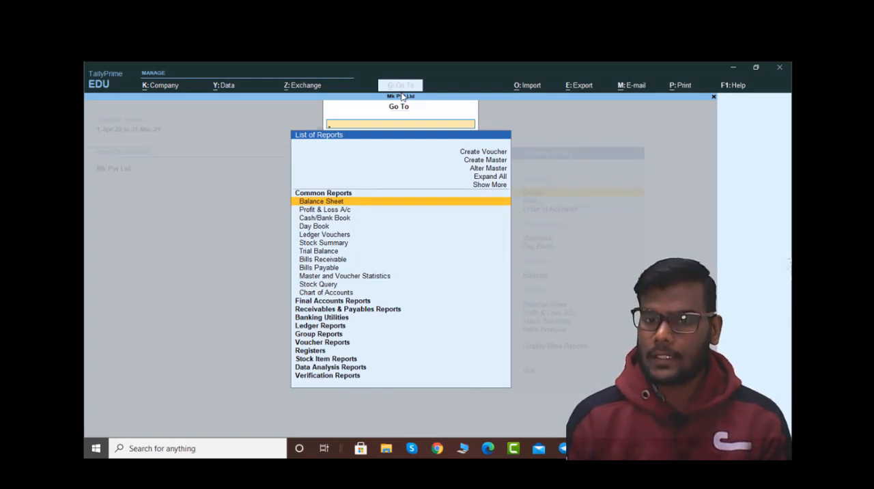
{"action": "key", "text": "Up"}
{"action": "key", "text": "Up"}
{"action": "key", "text": "Up"}
{"action": "key", "text": "Up"}
{"action": "key", "text": "Up"}
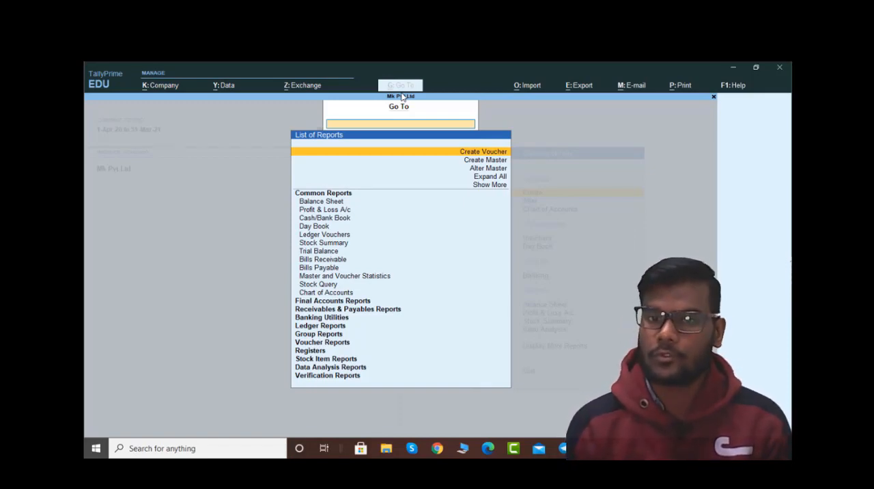
{"action": "key", "text": "Down"}
{"action": "key", "text": "Down"}
{"action": "key", "text": "Down"}
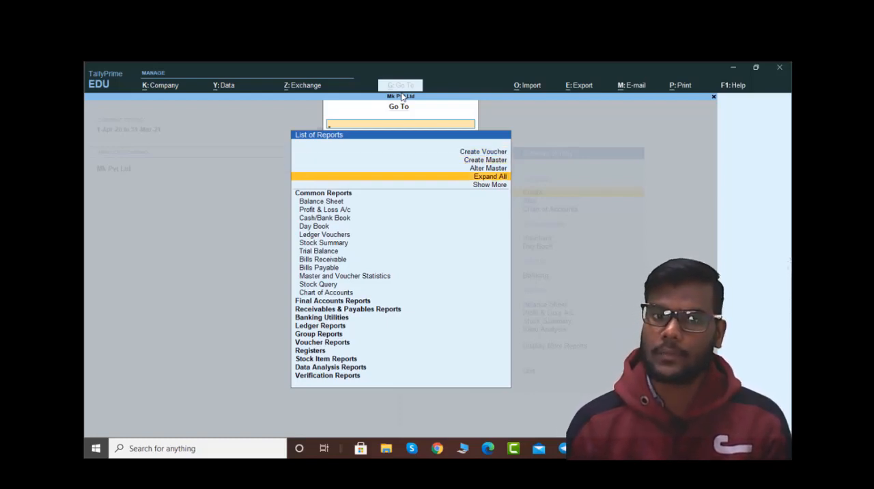
{"action": "key", "text": "Down"}
{"action": "key", "text": "Return"}
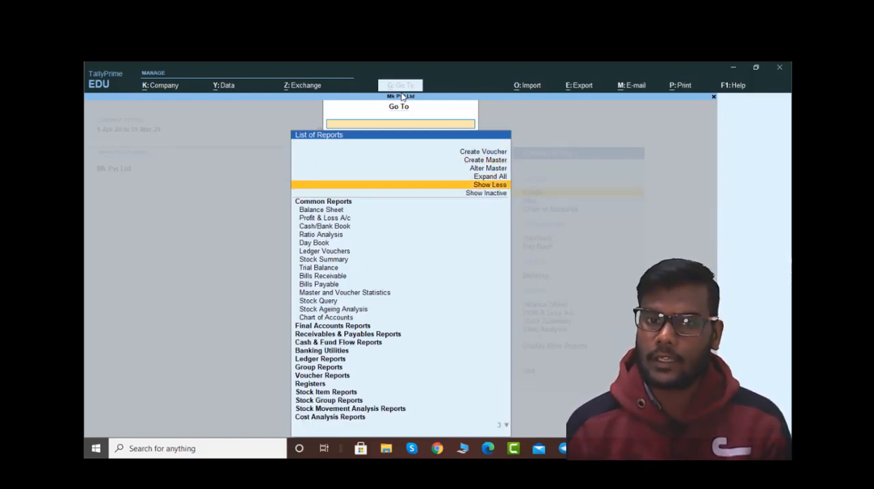
Step: Examine the extended list of reports, from the common reports to the data analysis reports, and close it
{"action": "key", "text": "Down"}
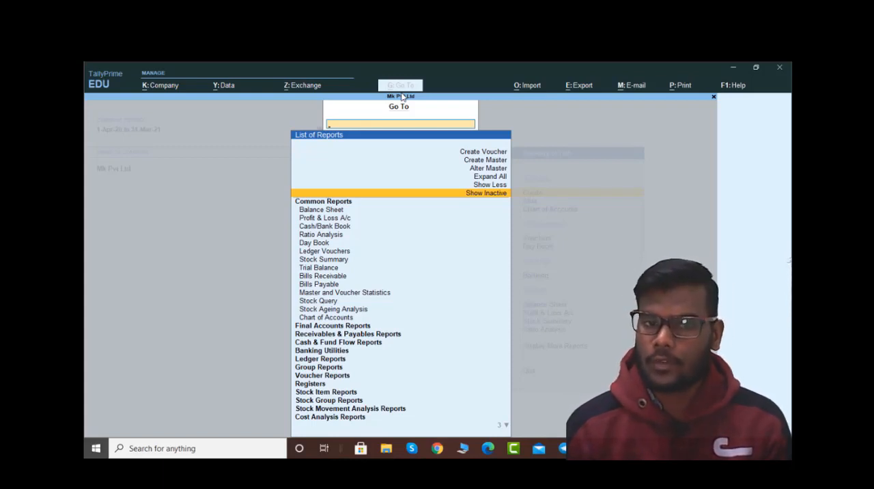
{"action": "key", "text": "Down"}
{"action": "key", "text": "Down"}
{"action": "key", "text": "Down"}
{"action": "key", "text": "Down"}
{"action": "key", "text": "Down"}
{"action": "key", "text": "Down"}
{"action": "key", "text": "Down"}
{"action": "key", "text": "Down"}
{"action": "key", "text": "Down"}
{"action": "key", "text": "Down"}
{"action": "key", "text": "Down"}
{"action": "key", "text": "Down"}
{"action": "key", "text": "Down"}
{"action": "key", "text": "Down"}
{"action": "key", "text": "Down"}
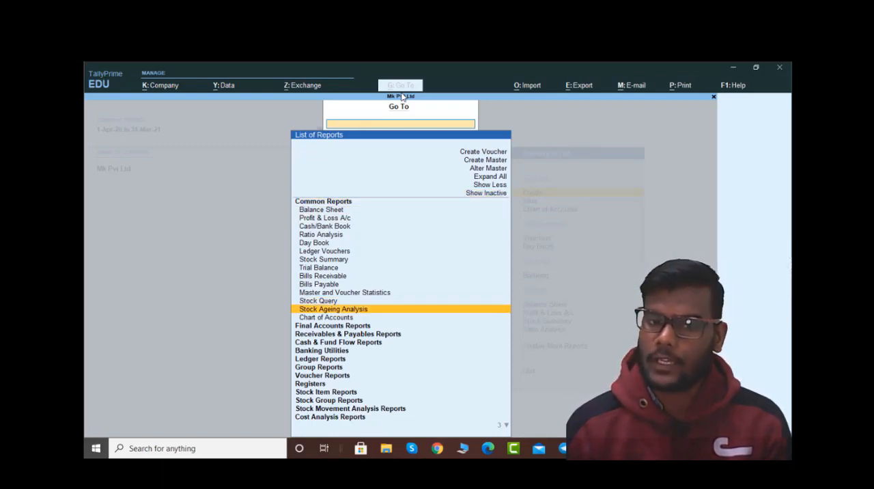
{"action": "key", "text": "Down"}
{"action": "key", "text": "Down"}
{"action": "key", "text": "Down"}
{"action": "key", "text": "Down"}
{"action": "key", "text": "Down"}
{"action": "key", "text": "Down"}
{"action": "key", "text": "Down"}
{"action": "key", "text": "Down"}
{"action": "key", "text": "Down"}
{"action": "key", "text": "Down"}
{"action": "key", "text": "Down"}
{"action": "key", "text": "Down"}
{"action": "key", "text": "Down"}
{"action": "key", "text": "Down"}
{"action": "key", "text": "Down"}
{"action": "key", "text": "Up"}
{"action": "key", "text": "Up"}
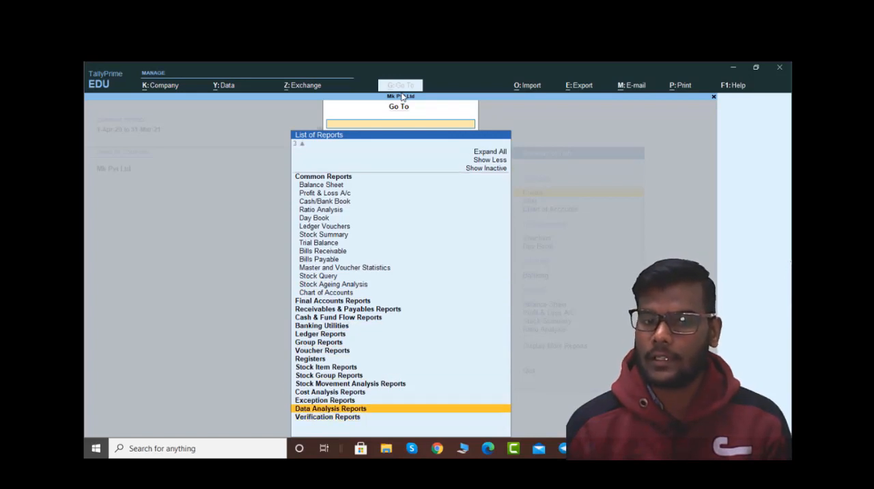
{"action": "key", "text": "Up"}
{"action": "key", "text": "Up"}
{"action": "key", "text": "Up"}
{"action": "key", "text": "Up"}
{"action": "key", "text": "Up"}
{"action": "key", "text": "Up"}
{"action": "key", "text": "Up"}
{"action": "key", "text": "Up"}
{"action": "key", "text": "Up"}
{"action": "key", "text": "Up"}
{"action": "key", "text": "Up"}
{"action": "key", "text": "Up"}
{"action": "key", "text": "Up"}
{"action": "key", "text": "Up"}
{"action": "key", "text": "Up"}
{"action": "key", "text": "Up"}
{"action": "key", "text": "Up"}
{"action": "key", "text": "Up"}
{"action": "key", "text": "Up"}
{"action": "key", "text": "Up"}
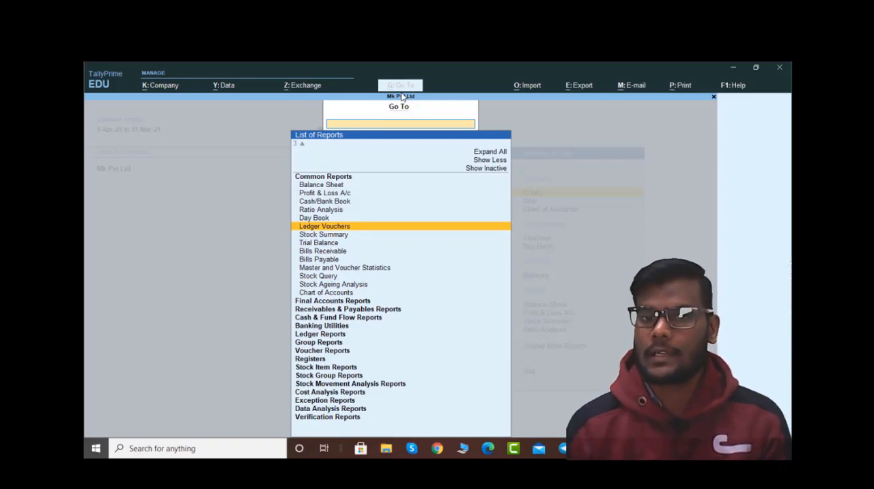
{"action": "key", "text": "Escape"}
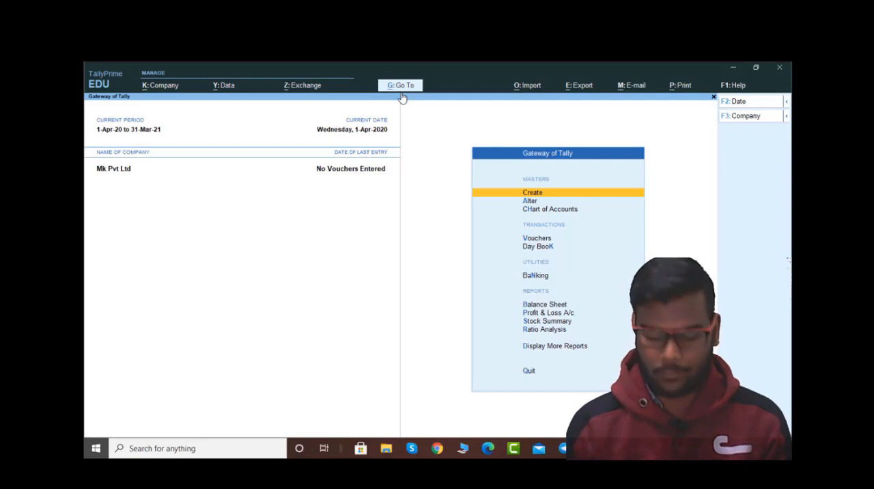
Step: Examine the import, export, e-mail and print options, including the list of other reports for printing
{"action": "key", "text": "alt+o"}
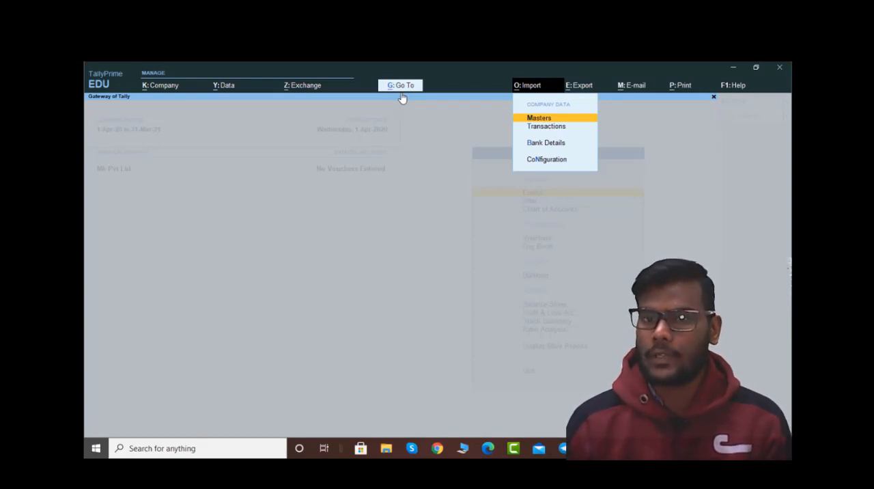
{"action": "key", "text": "alt+e"}
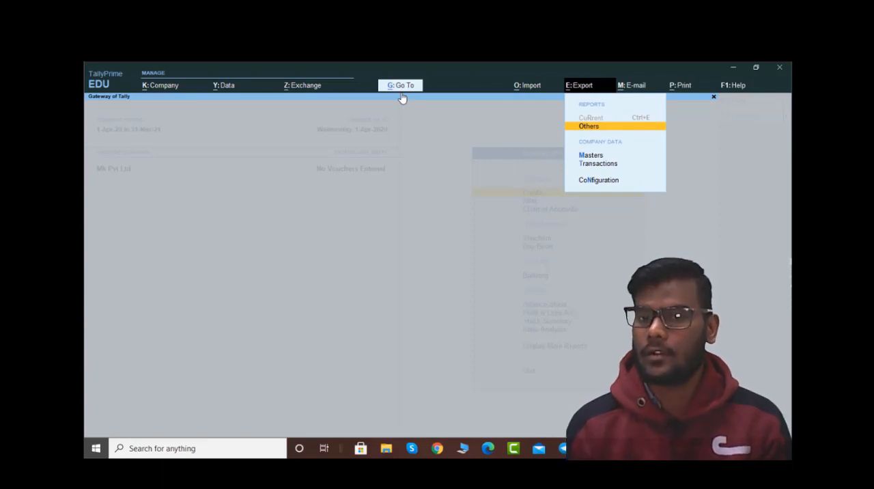
{"action": "key", "text": "alt+m"}
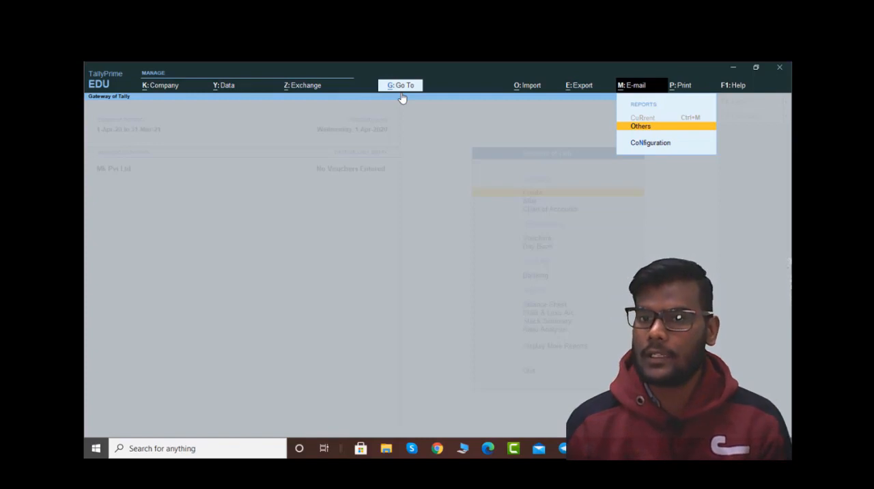
{"action": "key", "text": "Down"}
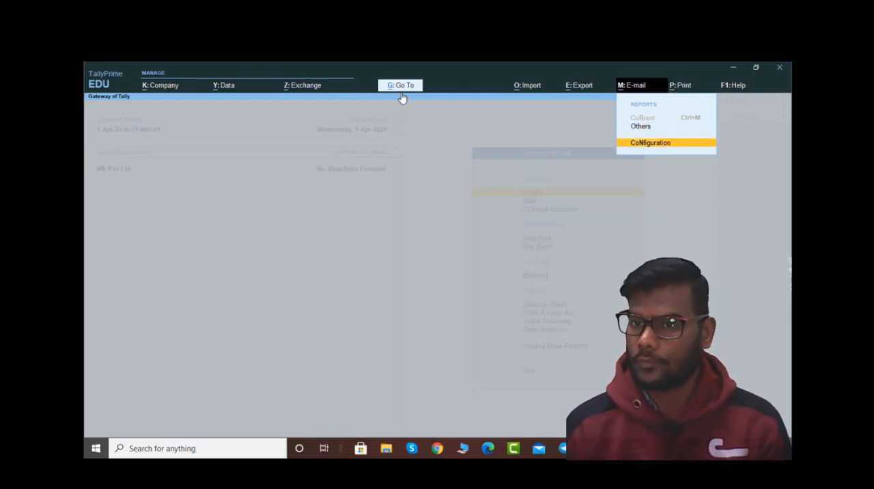
{"action": "key", "text": "Right"}
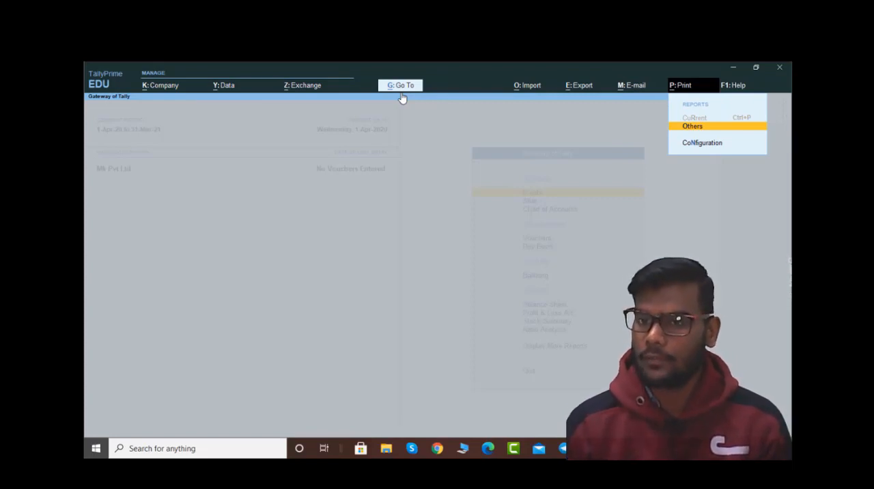
{"action": "key", "text": "Down"}
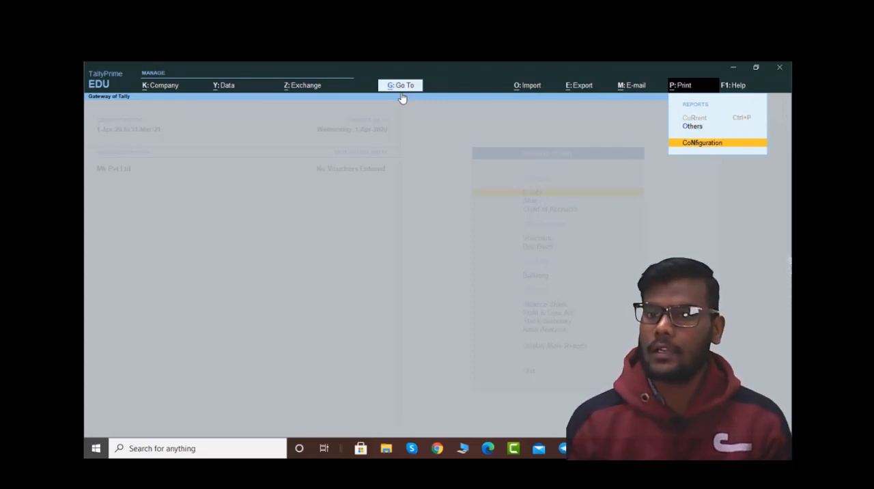
{"action": "left_click", "coordinate": [694, 129]}
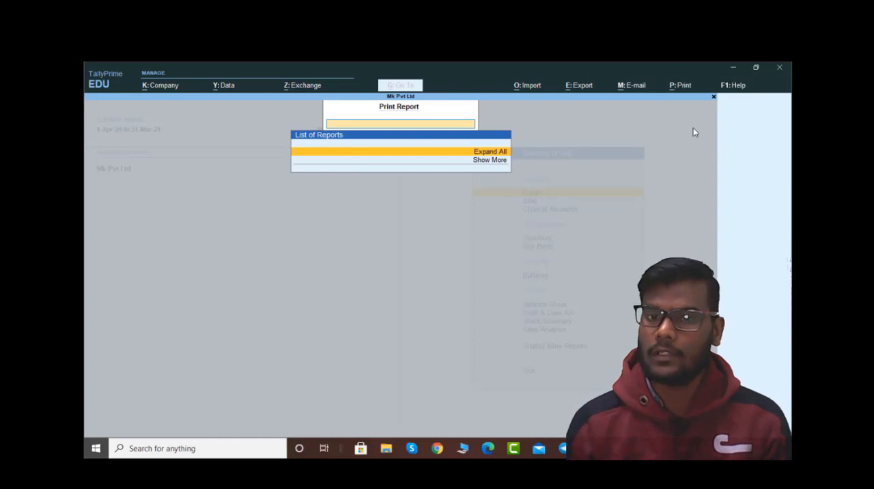
{"action": "key", "text": "Escape"}
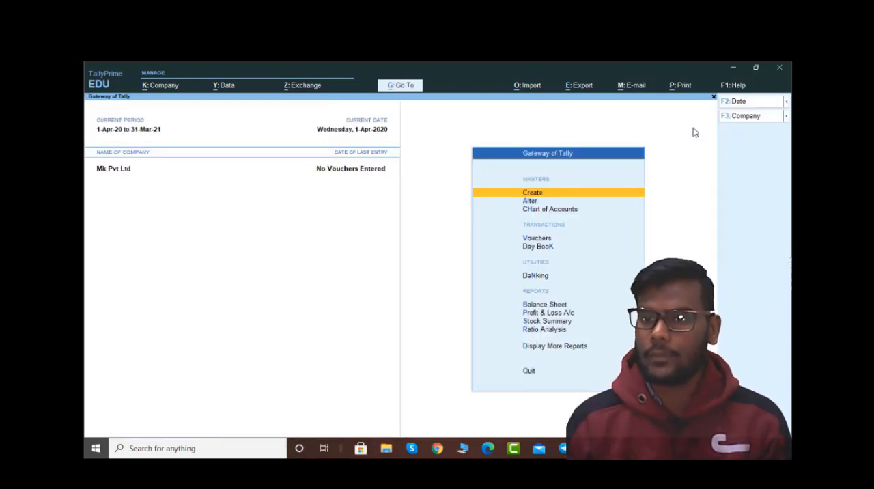
Step: Review the print configuration, including the Printer setting, and return to the Gateway of Tally
{"action": "key", "text": "alt+p"}
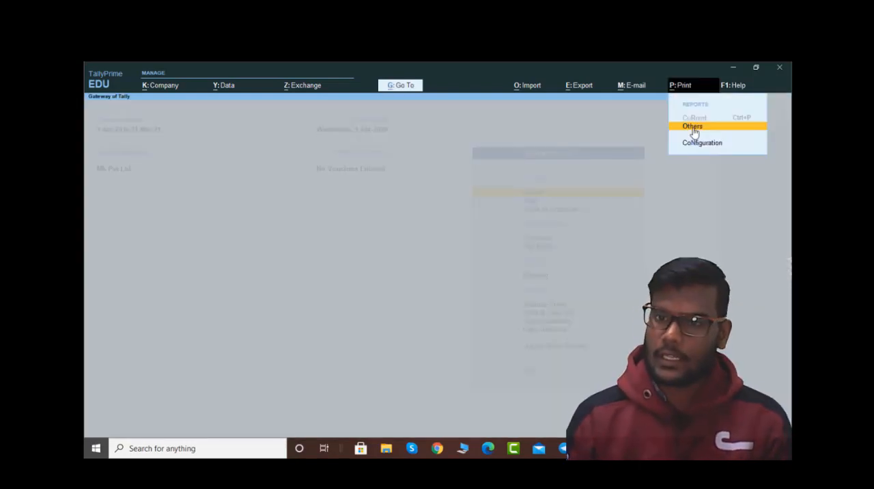
{"action": "key", "text": "Down"}
{"action": "key", "text": "Return"}
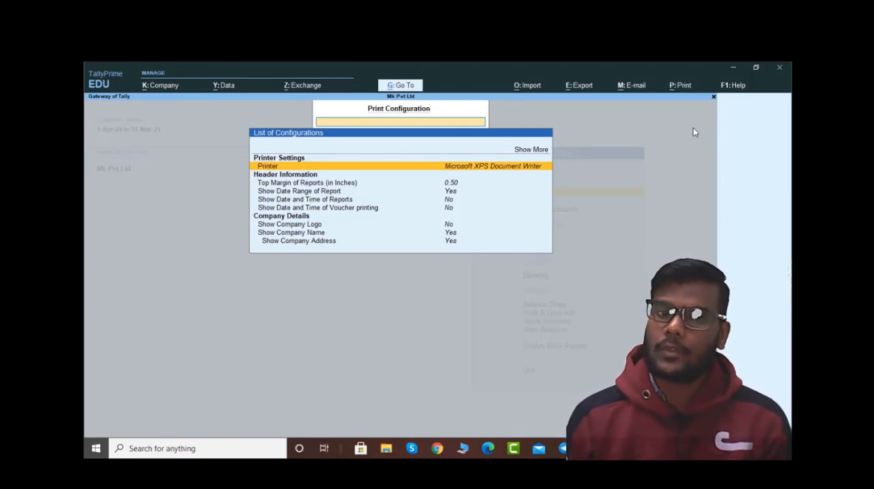
{"action": "key", "text": "Return"}
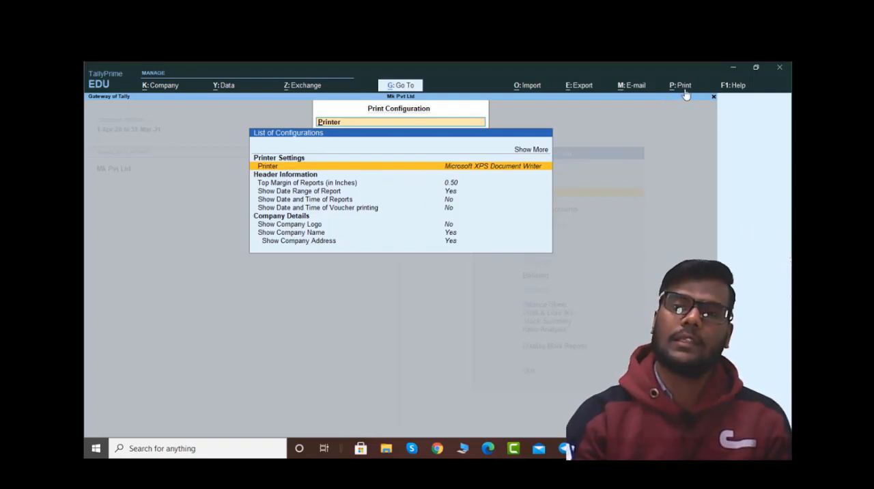
{"action": "key", "text": "Escape"}
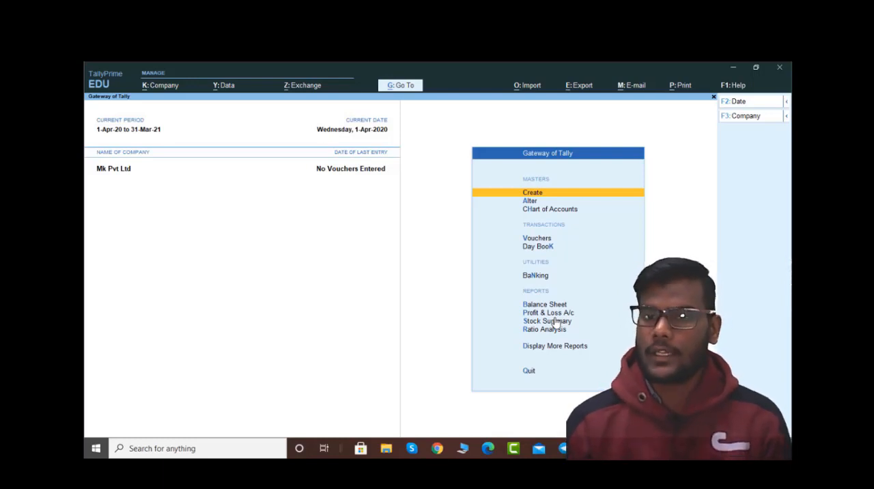
Step: Examine the list of masters available for creation and the blank Group Creation form
{"action": "key", "text": "Return"}
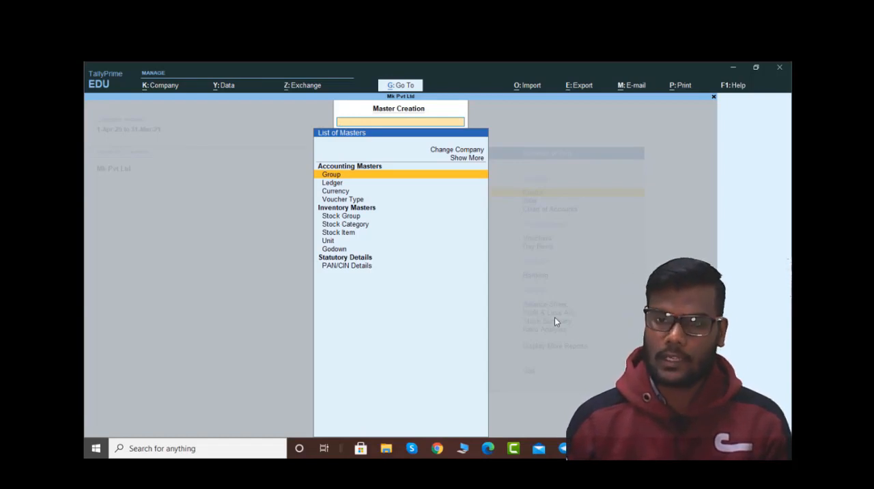
{"action": "key", "text": "Return"}
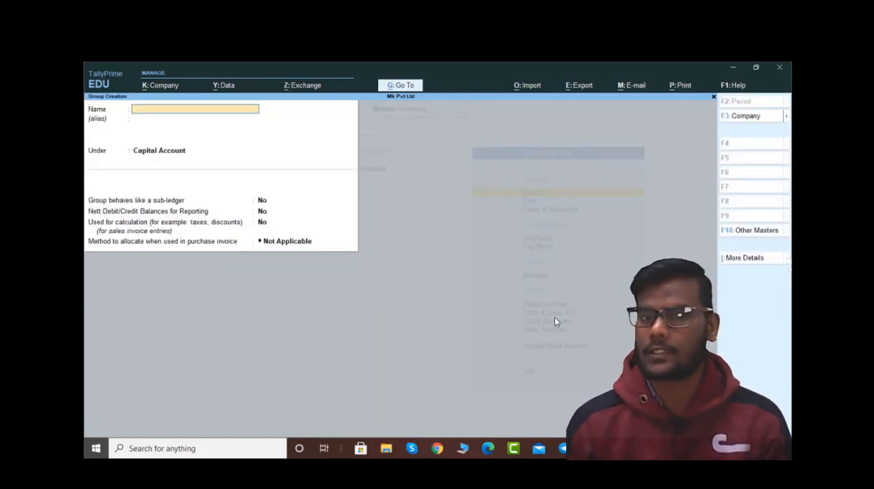
{"action": "key", "text": "Escape"}
{"action": "key", "text": "y"}
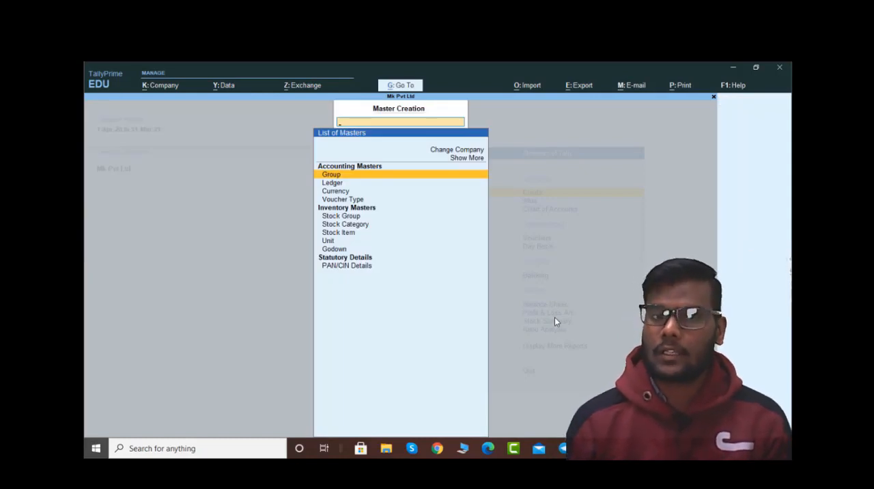
{"action": "key", "text": "Down"}
{"action": "key", "text": "Down"}
{"action": "key", "text": "Down"}
{"action": "key", "text": "Down"}
{"action": "key", "text": "Escape"}
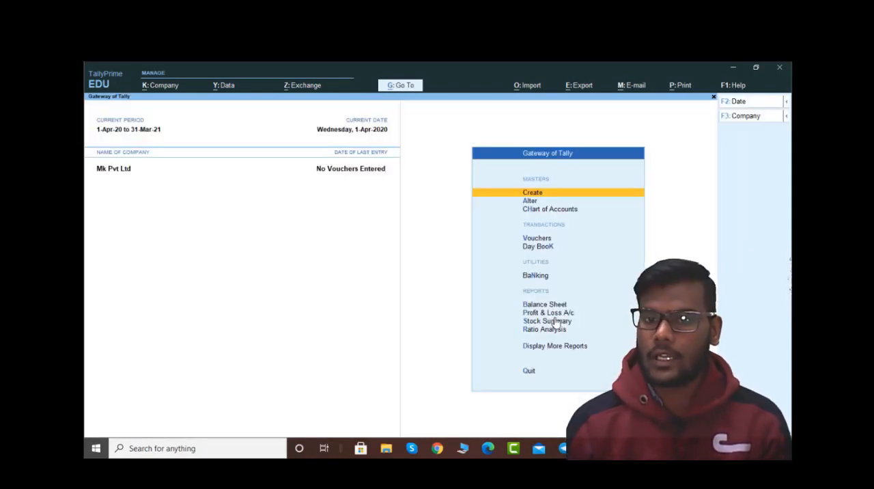
Step: Look through the masters available for alteration and list the account groups
{"action": "key", "text": "Down"}
{"action": "key", "text": "Return"}
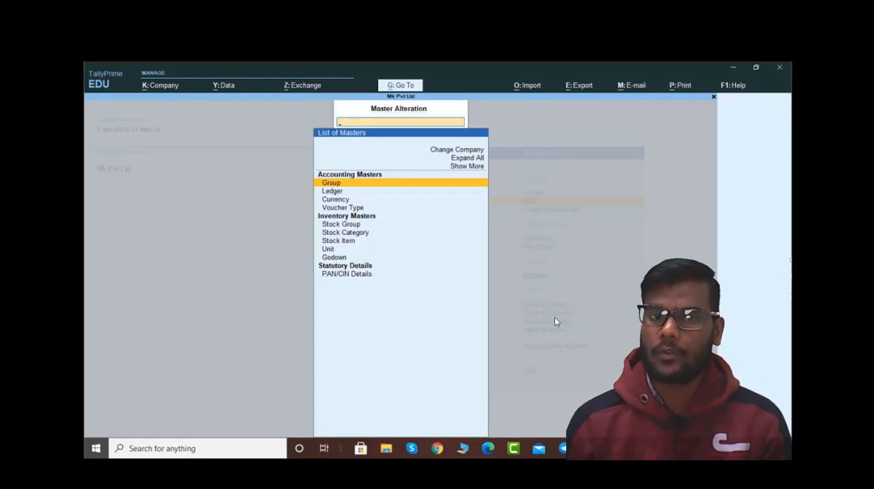
{"action": "key", "text": "Down"}
{"action": "key", "text": "Down"}
{"action": "key", "text": "Down"}
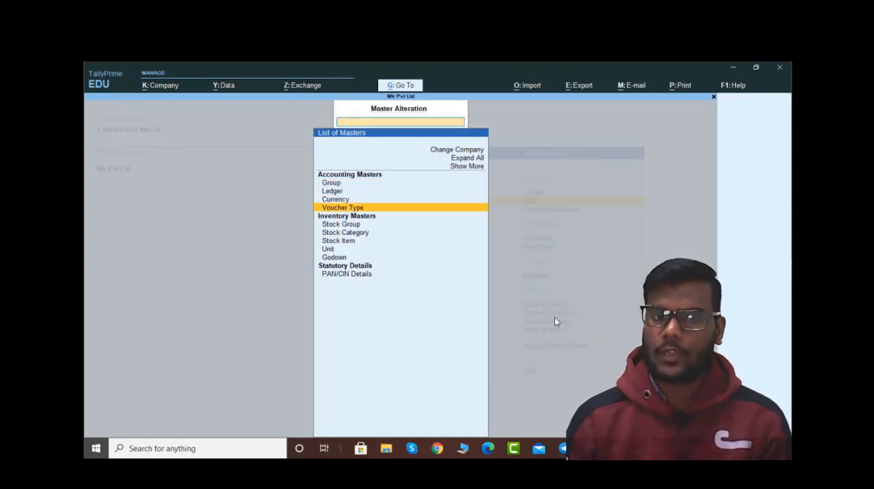
{"action": "key", "text": "Up"}
{"action": "key", "text": "Up"}
{"action": "key", "text": "Up"}
{"action": "key", "text": "Return"}
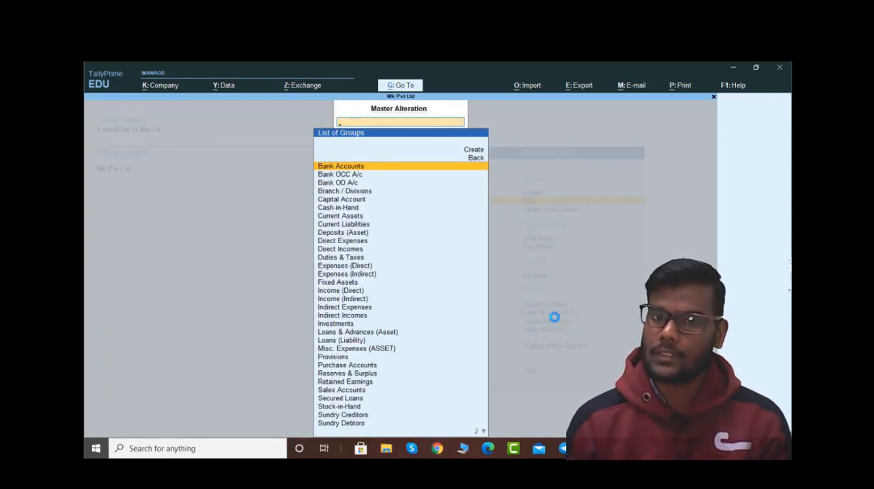
Step: View the Bank Accounts group for alteration, check the Create option in the group list and return to the Gateway of Tally
{"action": "key", "text": "Return"}
{"action": "key", "text": "BackSpace"}
{"action": "key", "text": "Escape"}
{"action": "key", "text": "y"}
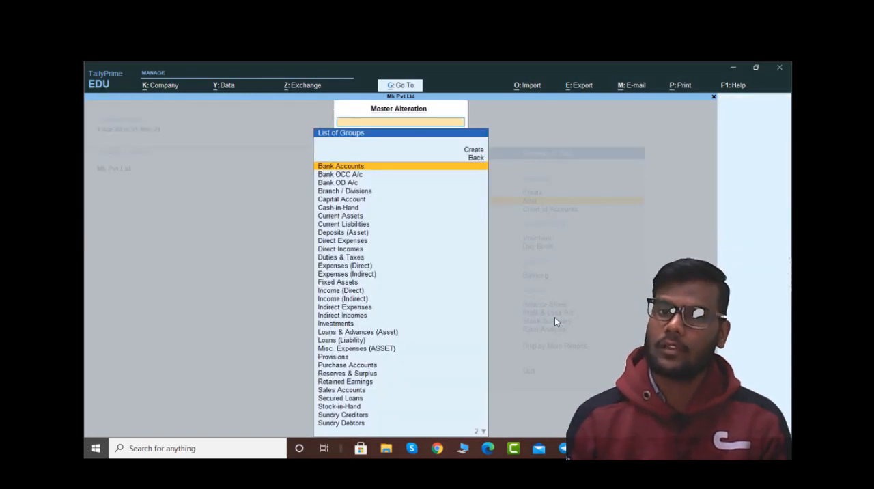
{"action": "key", "text": "Up"}
{"action": "key", "text": "Up"}
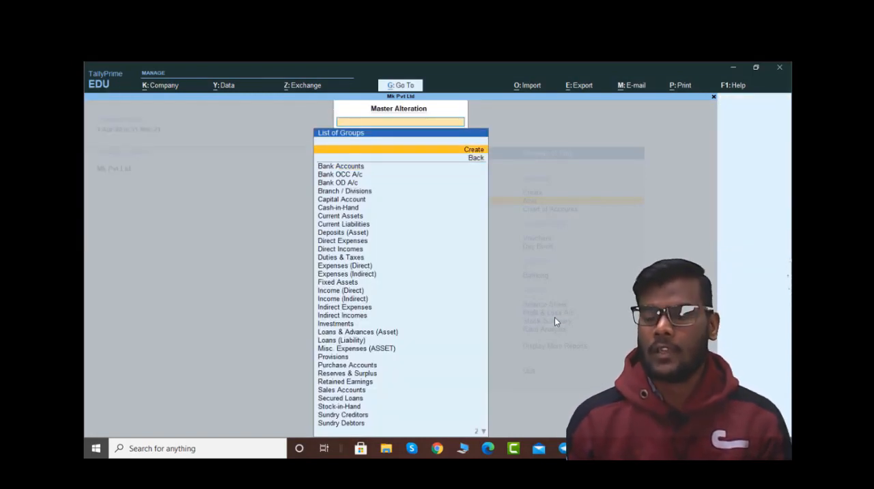
{"action": "key", "text": "Escape"}
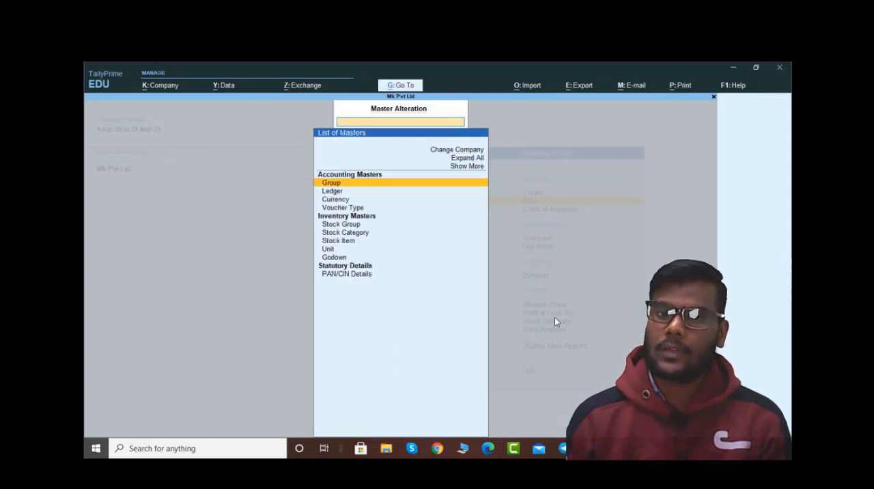
{"action": "key", "text": "Escape"}
Step: Expand the list of masters available for creation to include the additional and inactive masters
{"action": "key", "text": "Up"}
{"action": "key", "text": "Down"}
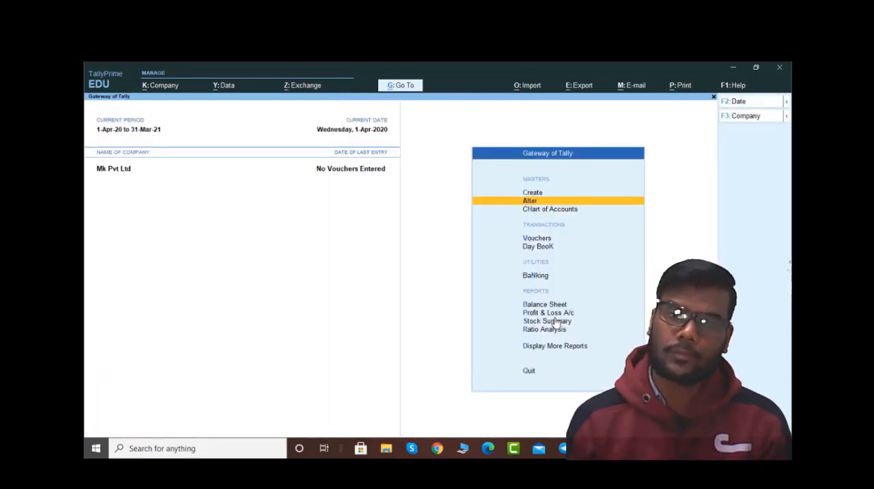
{"action": "key", "text": "Up"}
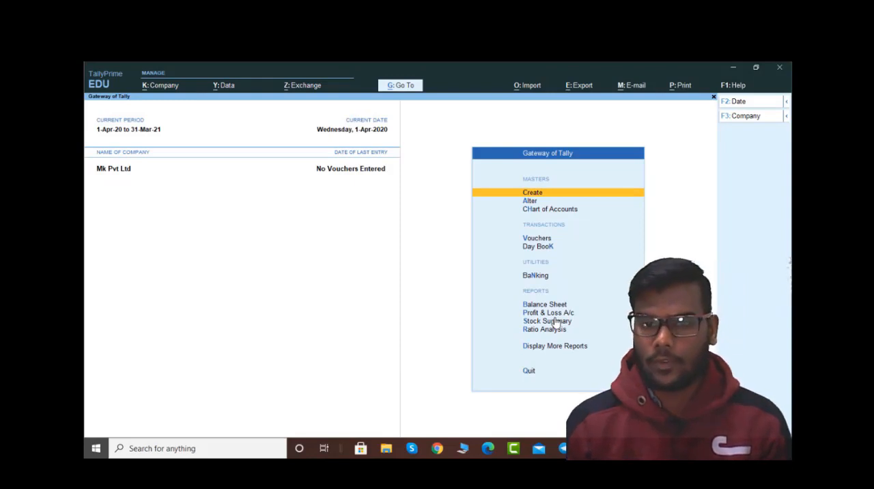
{"action": "key", "text": "Return"}
{"action": "key", "text": "Up"}
{"action": "key", "text": "Up"}
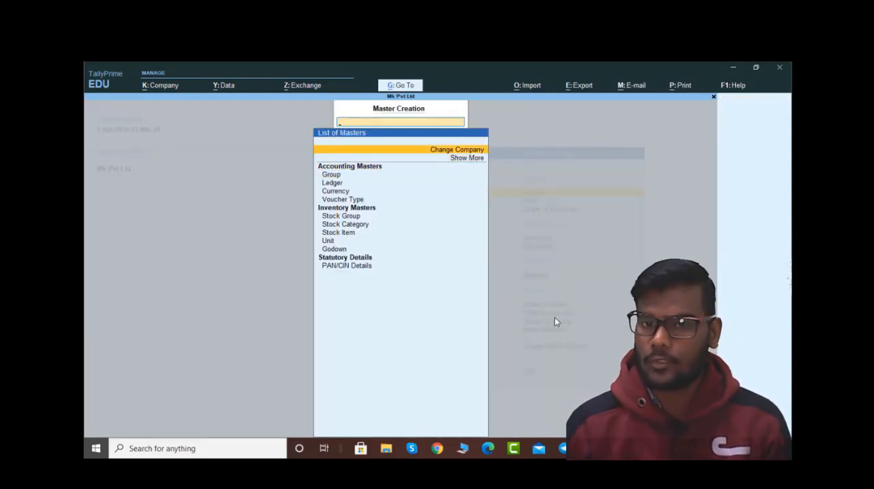
{"action": "key", "text": "Down"}
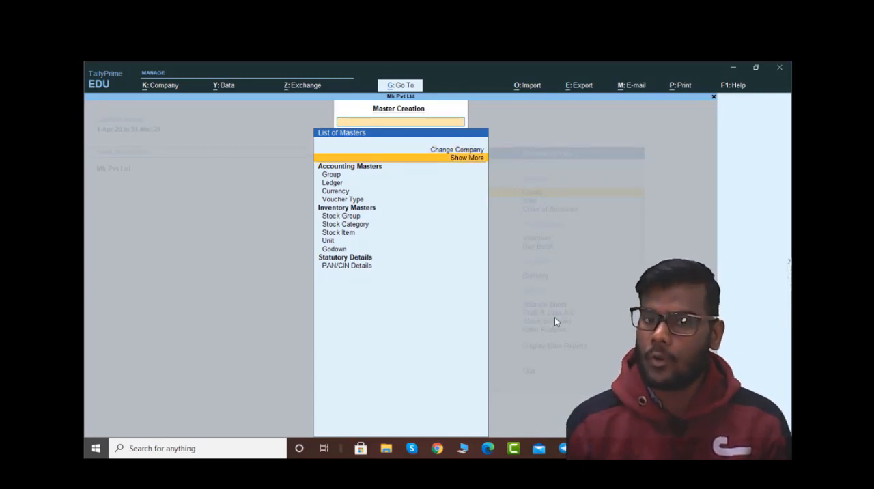
{"action": "key", "text": "Return"}
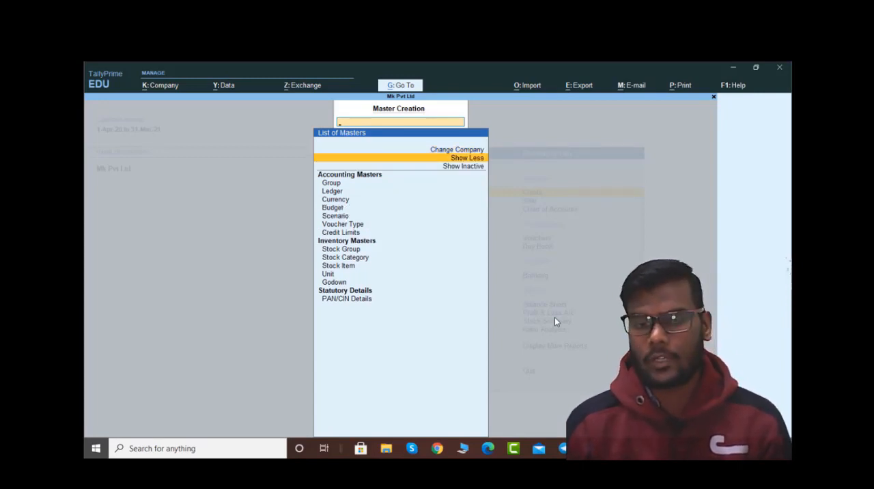
{"action": "key", "text": "Down"}
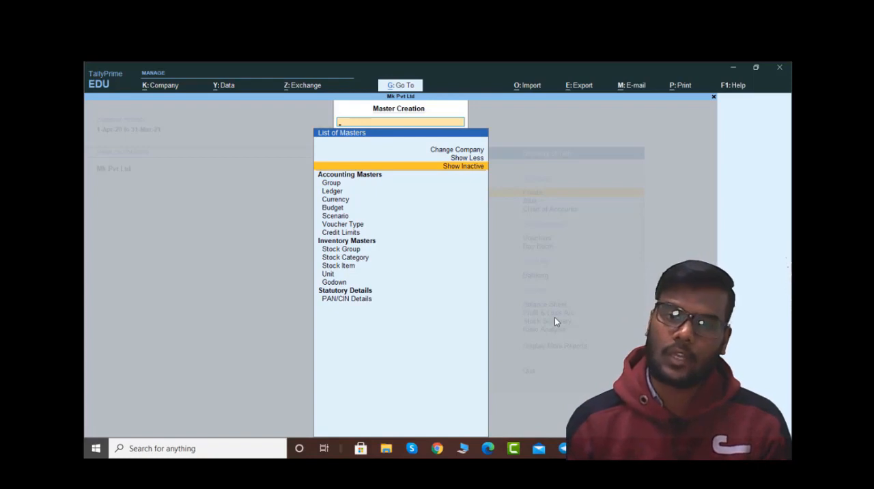
{"action": "key", "text": "Return"}
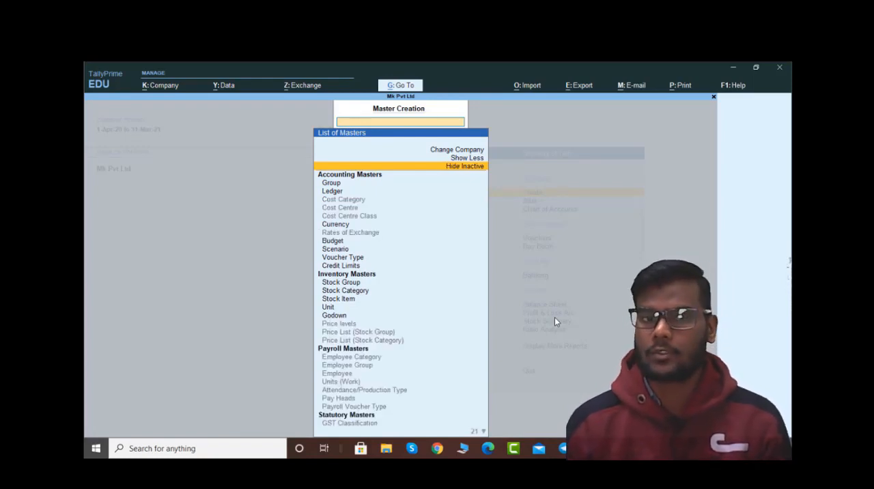
Step: Examine the accounting, inventory, payroll and statutory masters in the full creation list and return to the Gateway of Tally
{"action": "key", "text": "Down"}
{"action": "key", "text": "Down"}
{"action": "key", "text": "Down"}
{"action": "key", "text": "Down"}
{"action": "key", "text": "Down"}
{"action": "key", "text": "Down"}
{"action": "key", "text": "Down"}
{"action": "key", "text": "Down"}
{"action": "key", "text": "Down"}
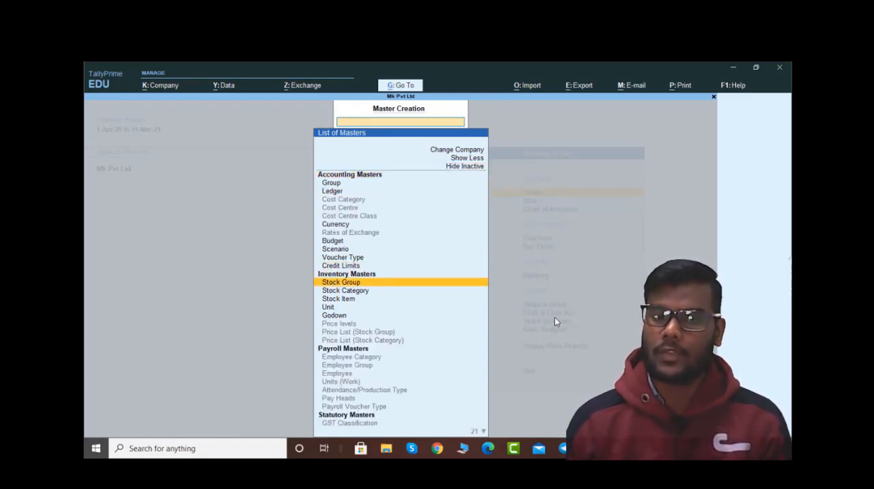
{"action": "key", "text": "Up"}
{"action": "key", "text": "Up"}
{"action": "key", "text": "Up"}
{"action": "key", "text": "Up"}
{"action": "key", "text": "Up"}
{"action": "key", "text": "Up"}
{"action": "key", "text": "Up"}
{"action": "key", "text": "Up"}
{"action": "key", "text": "Up"}
{"action": "key", "text": "Up"}
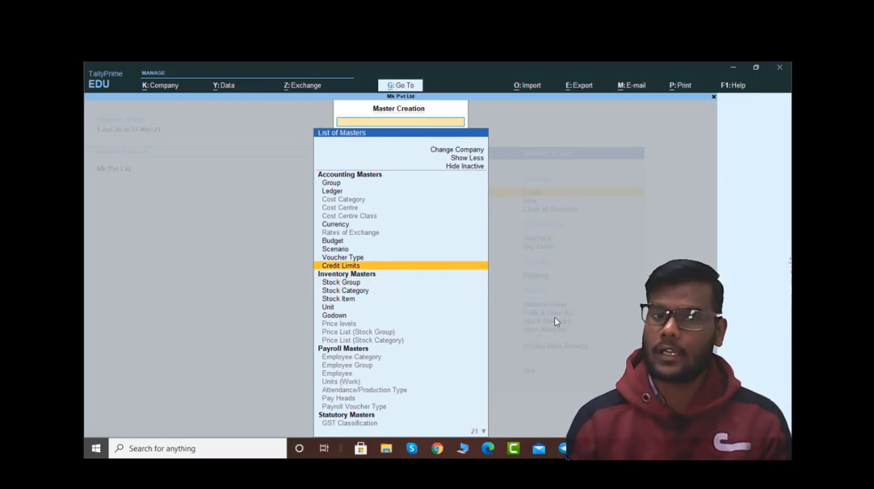
{"action": "key", "text": "Down"}
{"action": "key", "text": "Down"}
{"action": "key", "text": "Down"}
{"action": "key", "text": "Down"}
{"action": "key", "text": "Down"}
{"action": "key", "text": "Down"}
{"action": "key", "text": "Down"}
{"action": "key", "text": "Down"}
{"action": "key", "text": "Down"}
{"action": "key", "text": "Down"}
{"action": "key", "text": "Down"}
{"action": "key", "text": "Down"}
{"action": "key", "text": "Down"}
{"action": "key", "text": "Down"}
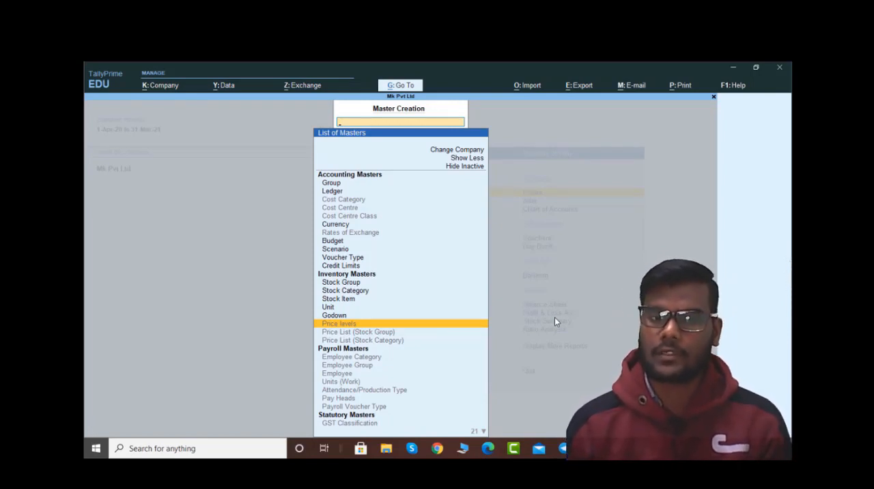
{"action": "key", "text": "Up"}
{"action": "key", "text": "Up"}
{"action": "key", "text": "Up"}
{"action": "key", "text": "Up"}
{"action": "key", "text": "Up"}
{"action": "key", "text": "Up"}
{"action": "key", "text": "Up"}
{"action": "key", "text": "Up"}
{"action": "key", "text": "Up"}
{"action": "key", "text": "Up"}
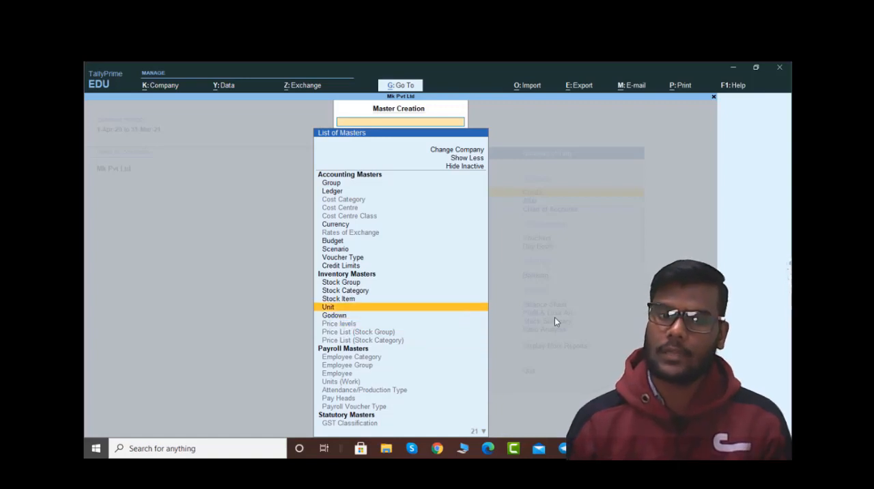
{"action": "key", "text": "Up"}
{"action": "key", "text": "Down"}
{"action": "key", "text": "Down"}
{"action": "key", "text": "Down"}
{"action": "key", "text": "Down"}
{"action": "key", "text": "Down"}
{"action": "key", "text": "Down"}
{"action": "key", "text": "Down"}
{"action": "key", "text": "Down"}
{"action": "key", "text": "Down"}
{"action": "key", "text": "Down"}
{"action": "key", "text": "Down"}
{"action": "key", "text": "Down"}
{"action": "key", "text": "Down"}
{"action": "key", "text": "Down"}
{"action": "key", "text": "Down"}
{"action": "key", "text": "Down"}
{"action": "key", "text": "Down"}
{"action": "key", "text": "Down"}
{"action": "key", "text": "Down"}
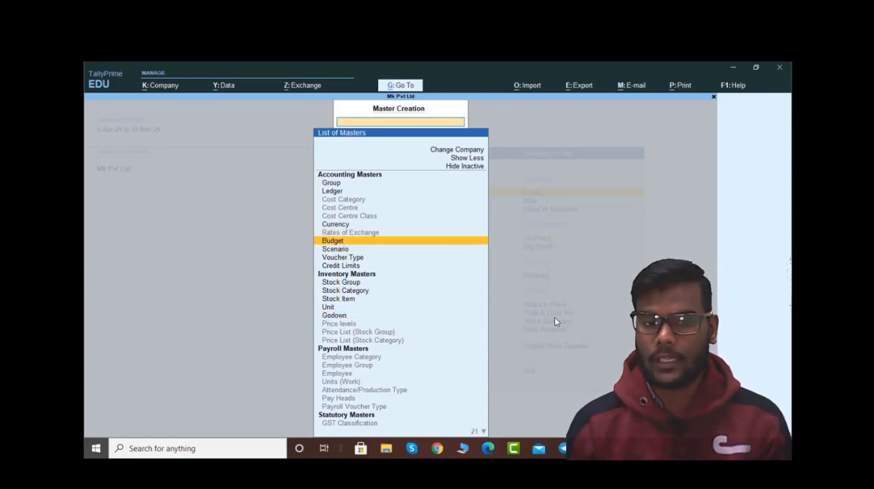
{"action": "key", "text": "Down"}
{"action": "key", "text": "Down"}
{"action": "key", "text": "Down"}
{"action": "key", "text": "Down"}
{"action": "key", "text": "Down"}
{"action": "key", "text": "Down"}
{"action": "key", "text": "Down"}
{"action": "key", "text": "Down"}
{"action": "key", "text": "Down"}
{"action": "key", "text": "Down"}
{"action": "key", "text": "Down"}
{"action": "key", "text": "Down"}
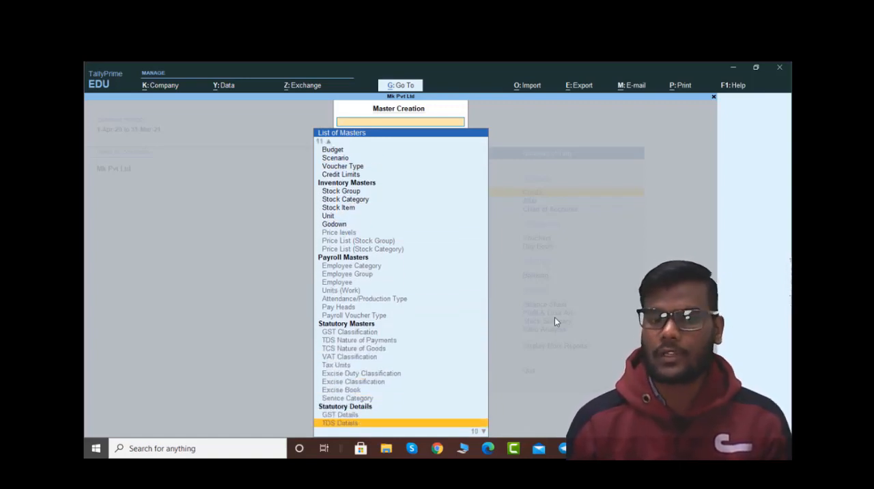
{"action": "key", "text": "Down"}
{"action": "key", "text": "Escape"}
Step: Show more masters in the alteration list, look through them and return to the Gateway of Tally
{"action": "key", "text": "Down"}
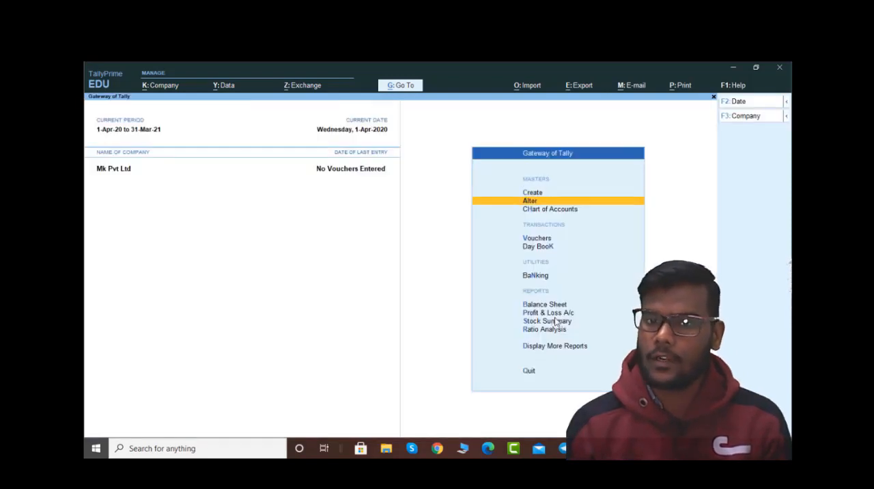
{"action": "key", "text": "Return"}
{"action": "key", "text": "Up"}
{"action": "key", "text": "Up"}
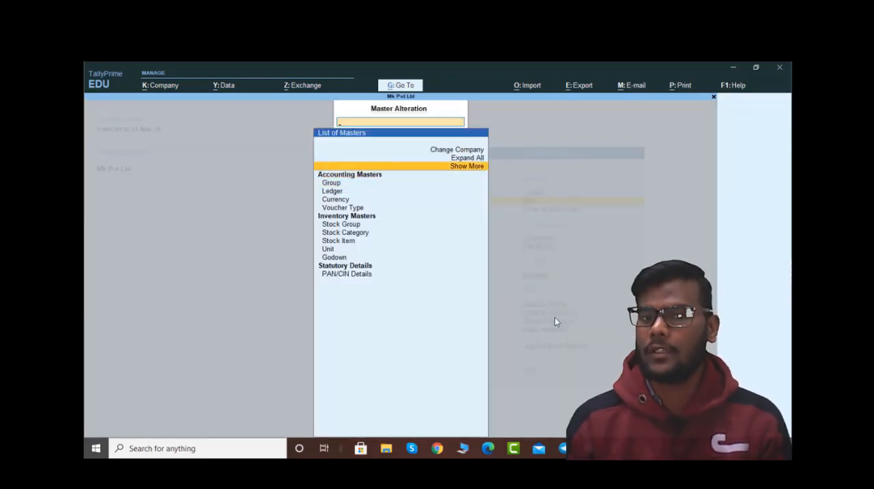
{"action": "key", "text": "Up"}
{"action": "key", "text": "Up"}
{"action": "key", "text": "Down"}
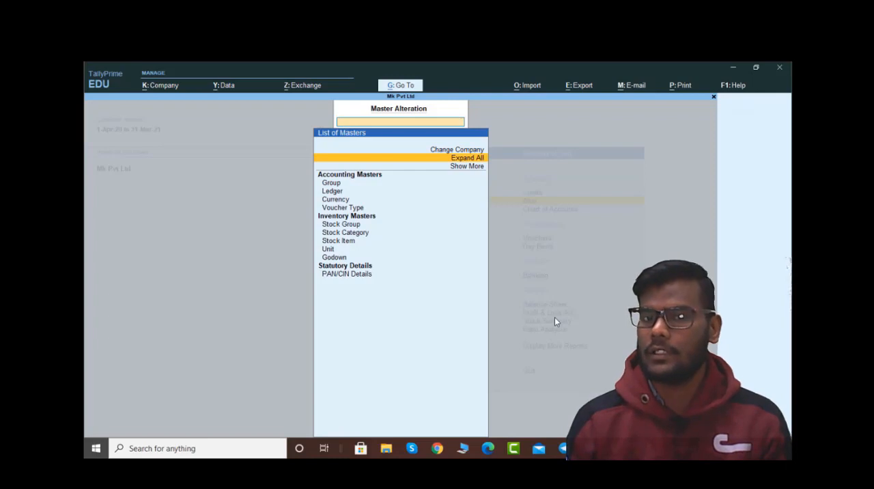
{"action": "key", "text": "Down"}
{"action": "key", "text": "Return"}
{"action": "key", "text": "Down"}
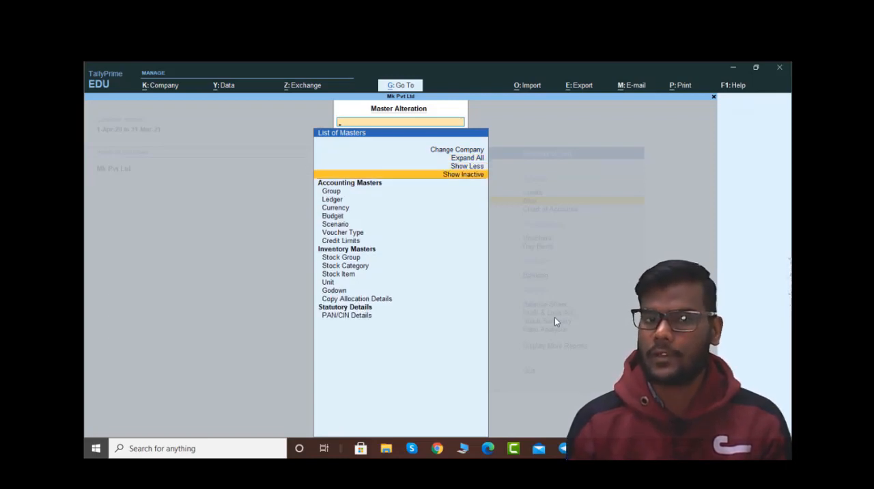
{"action": "key", "text": "Down"}
{"action": "key", "text": "Down"}
{"action": "key", "text": "Down"}
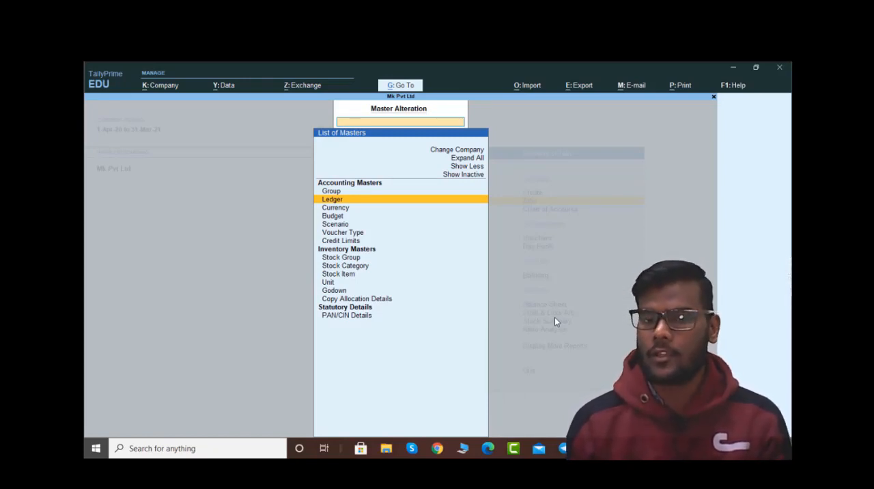
{"action": "key", "text": "Escape"}
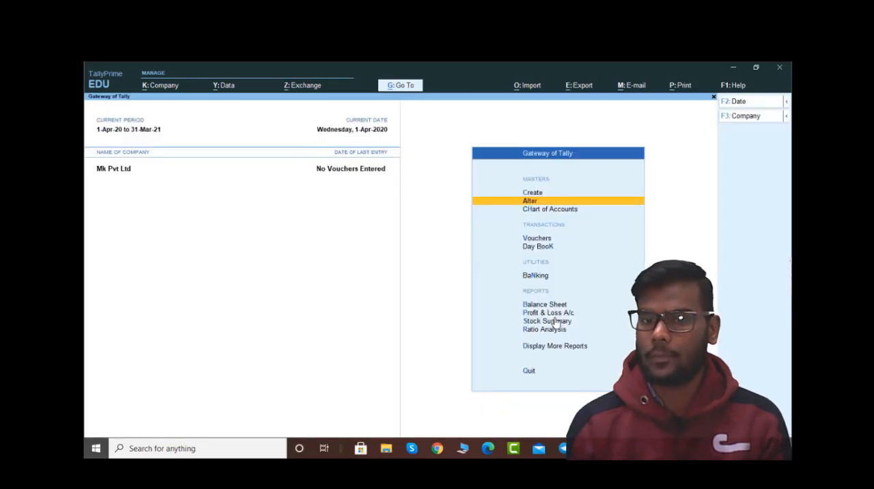
Step: View the masters listed under Chart of Accounts and return to the Gateway of Tally
{"action": "key", "text": "Down"}
{"action": "key", "text": "Return"}
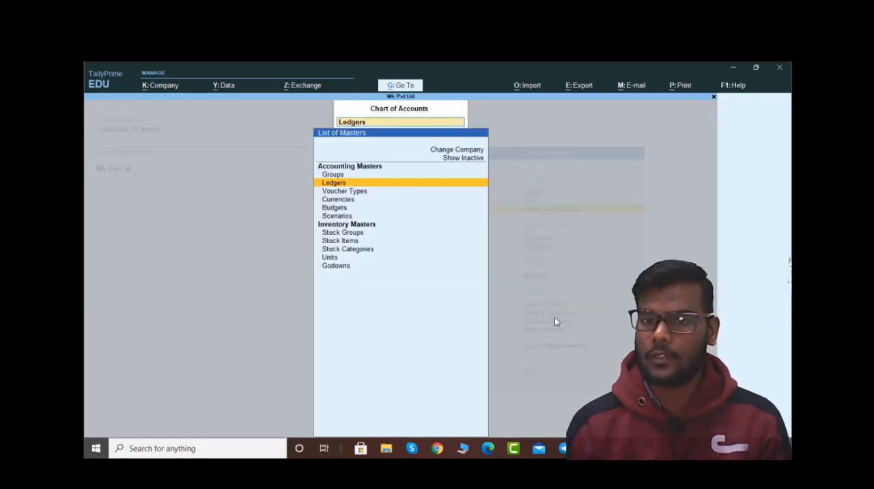
{"action": "key", "text": "Up"}
{"action": "key", "text": "Up"}
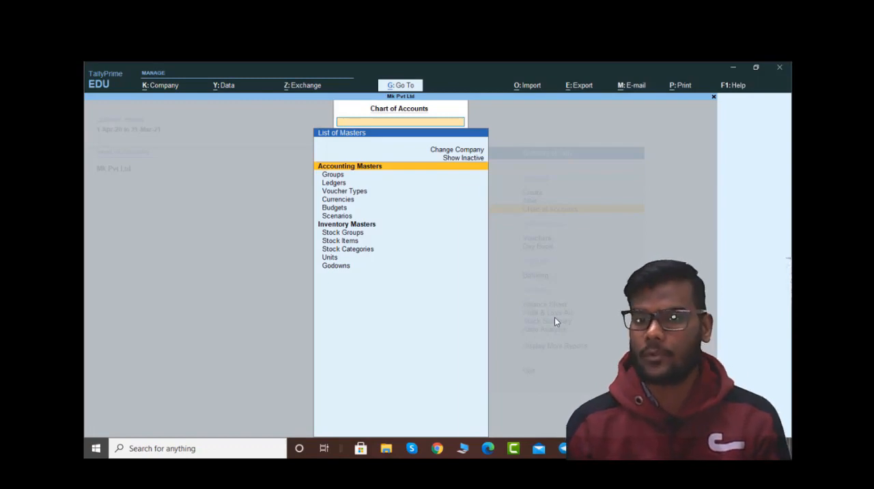
{"action": "key", "text": "Escape"}
Step: List the ledgers available for alteration and return to the Gateway of Tally
{"action": "key", "text": "a"}
{"action": "key", "text": "Return"}
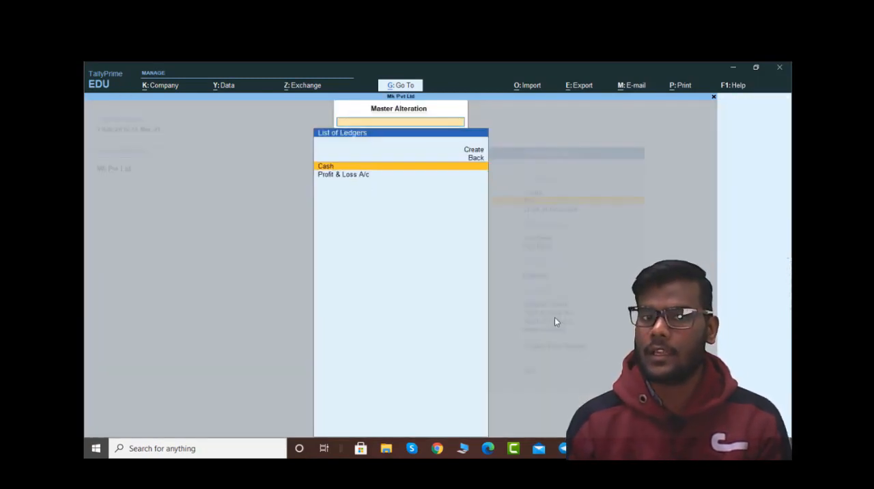
{"action": "key", "text": "Escape"}
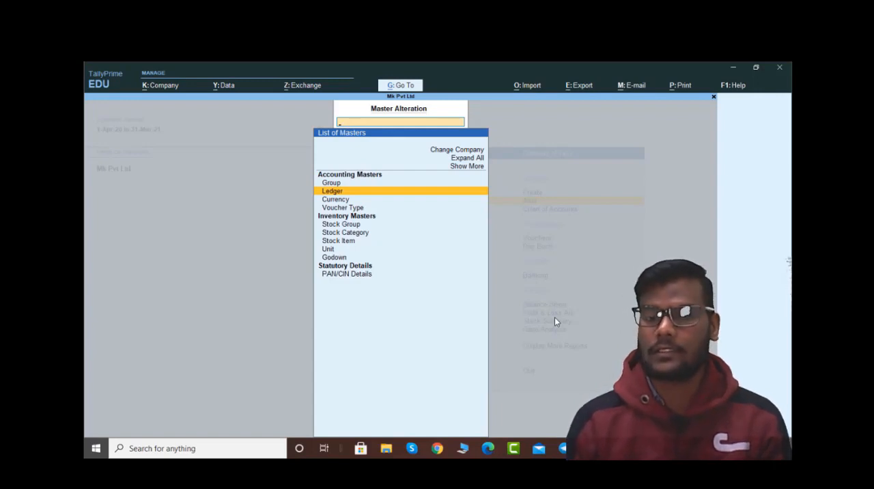
{"action": "key", "text": "Escape"}
Step: View the lists of ledgers and groups in the Chart of Accounts
{"action": "key", "text": "Down"}
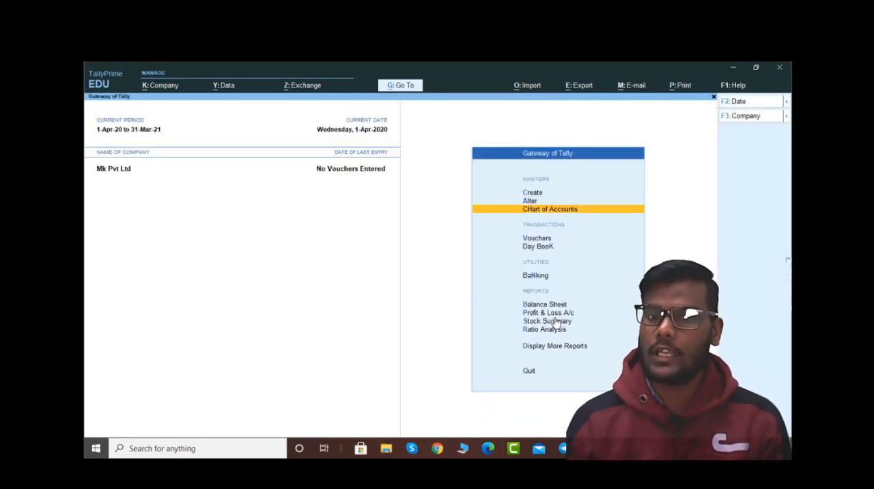
{"action": "key", "text": "Return"}
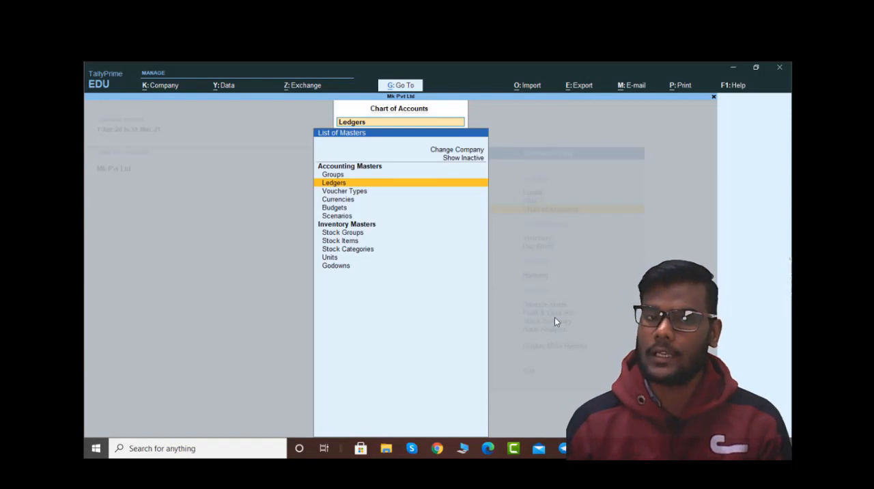
{"action": "key", "text": "Down"}
{"action": "key", "text": "Up"}
{"action": "key", "text": "Return"}
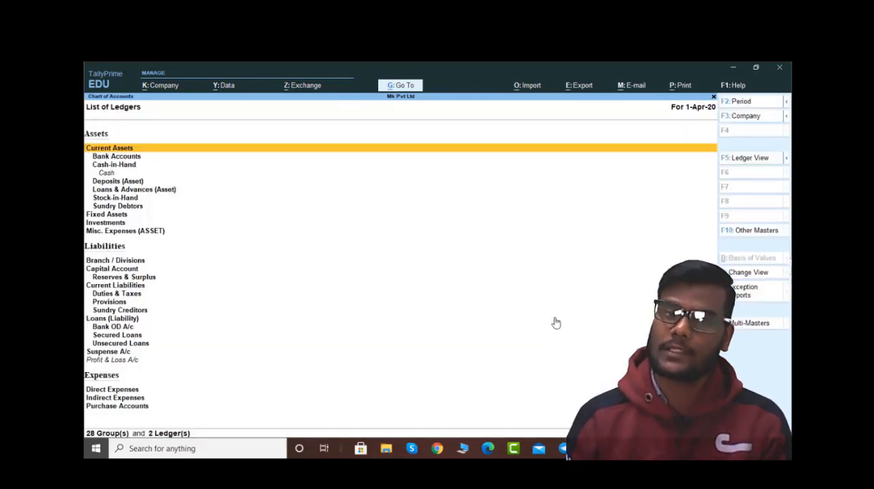
{"action": "key", "text": "Escape"}
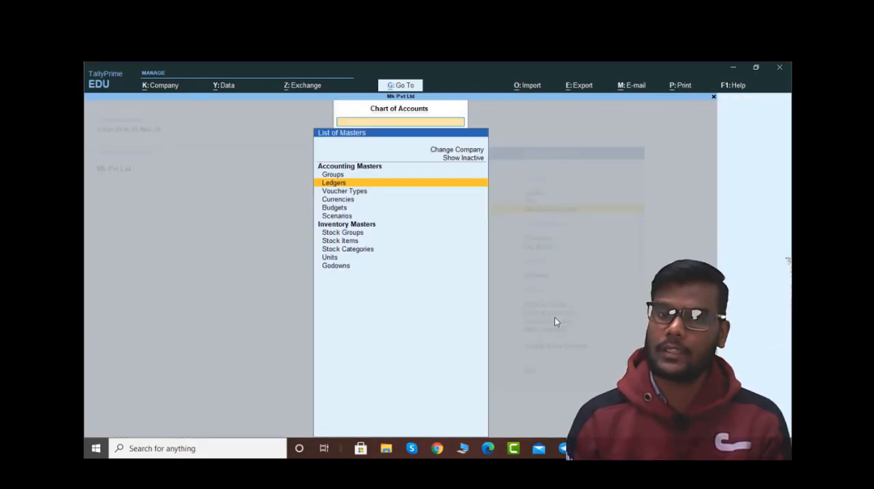
{"action": "key", "text": "Up"}
{"action": "key", "text": "Return"}
{"action": "key", "text": "Escape"}
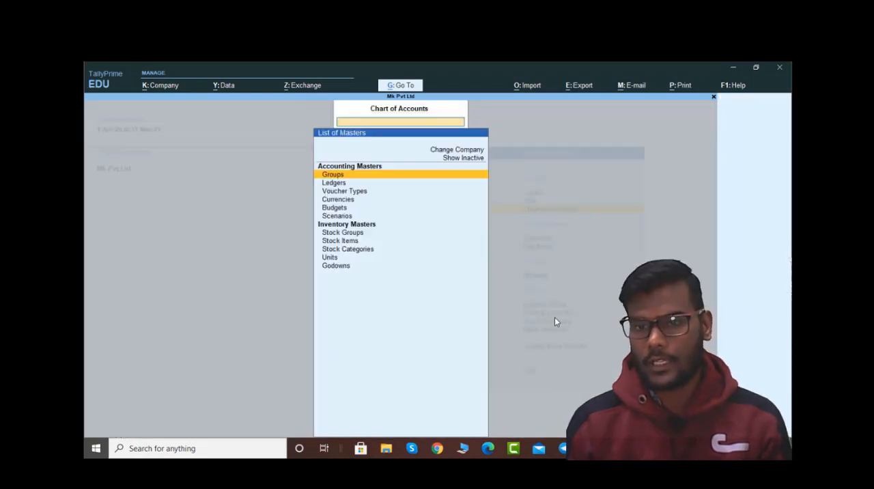
Step: View the list of stock categories in the Chart of Accounts and return to the Gateway of Tally
{"action": "key", "text": "Down"}
{"action": "key", "text": "Down"}
{"action": "key", "text": "Down"}
{"action": "key", "text": "Down"}
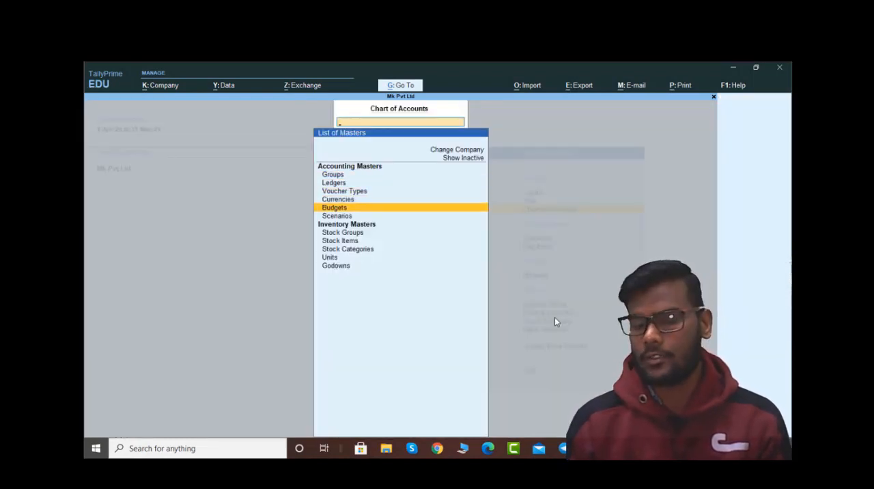
{"action": "key", "text": "Down"}
{"action": "key", "text": "Down"}
{"action": "key", "text": "Down"}
{"action": "key", "text": "Down"}
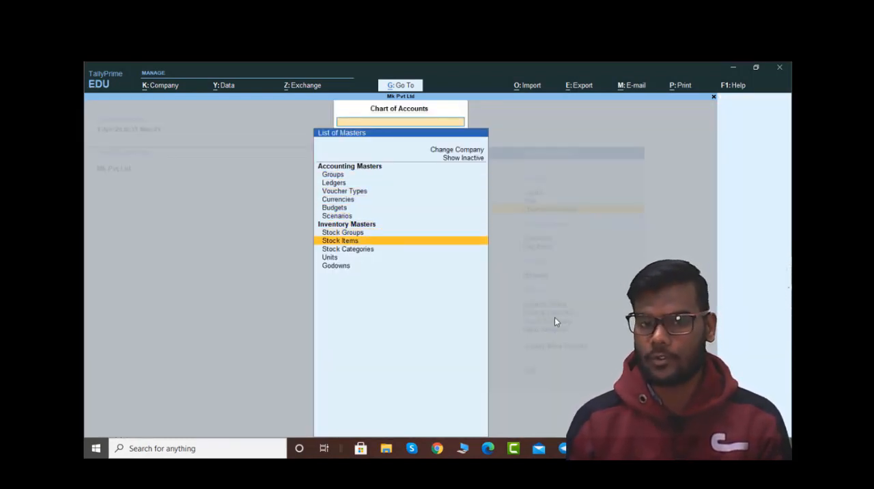
{"action": "key", "text": "Down"}
{"action": "key", "text": "Return"}
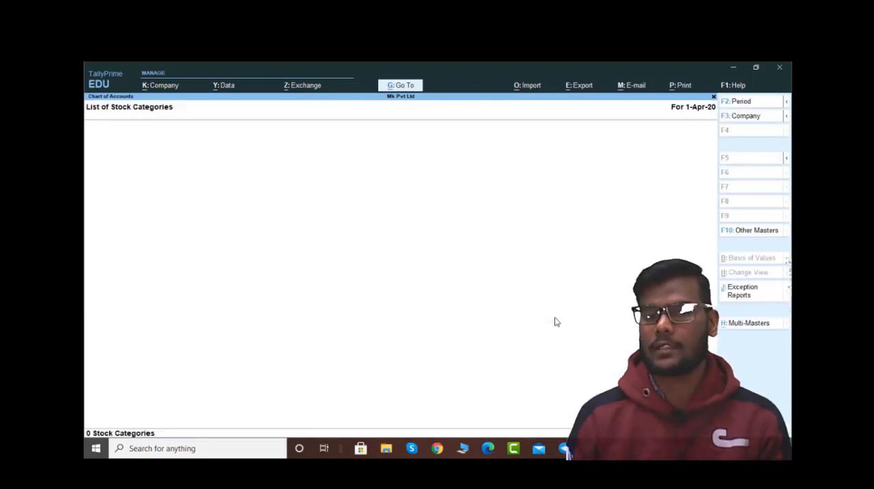
{"action": "key", "text": "Escape"}
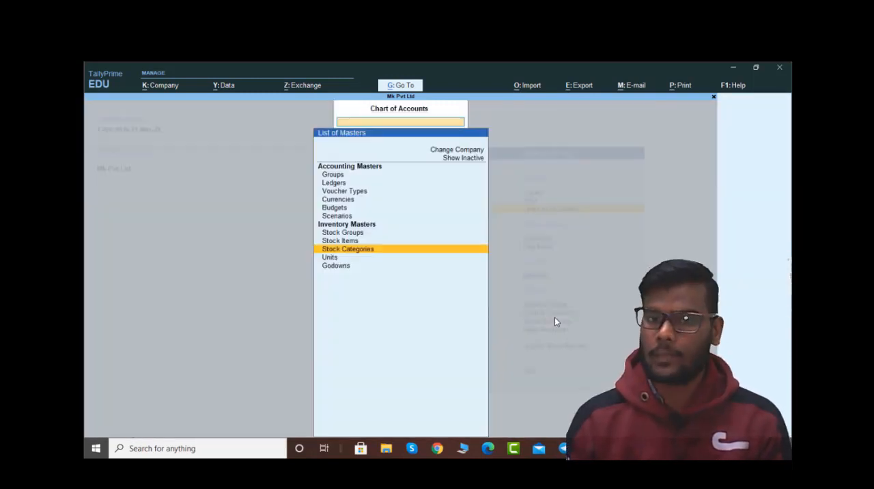
{"action": "key", "text": "Escape"}
Step: Open accounting voucher creation and switch the voucher type to Contra
{"action": "key", "text": "Down"}
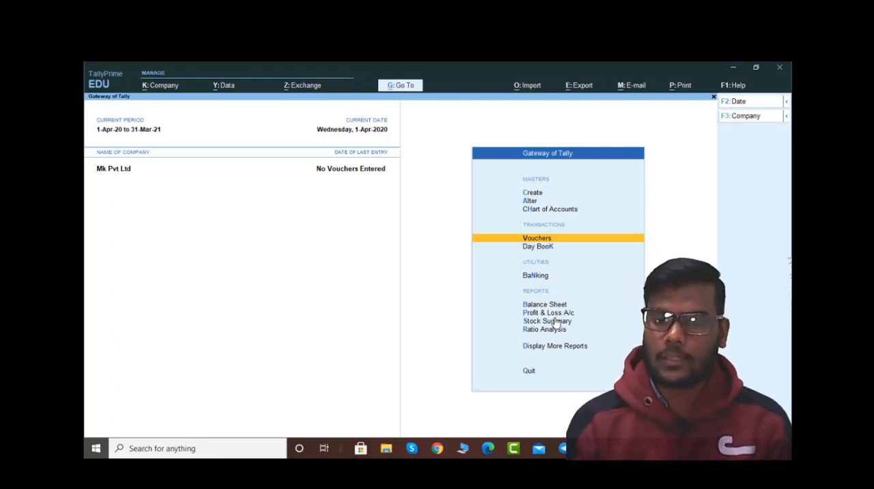
{"action": "key", "text": "Return"}
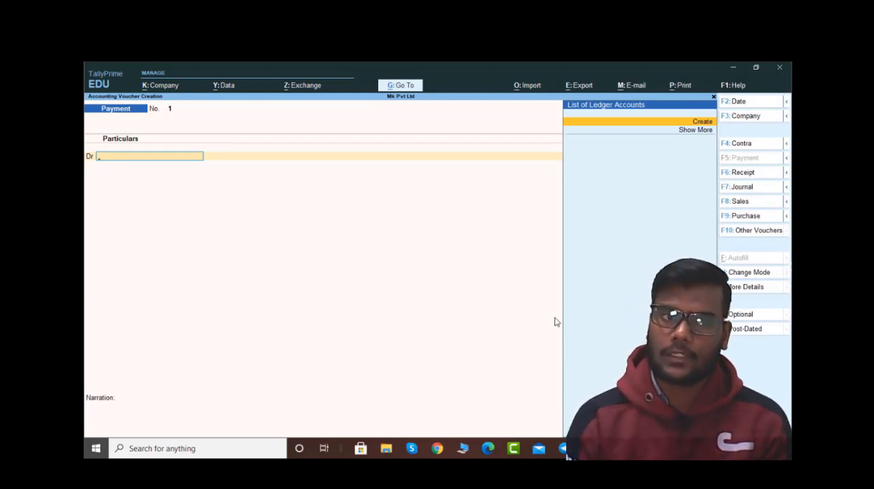
{"action": "key", "text": "F4"}
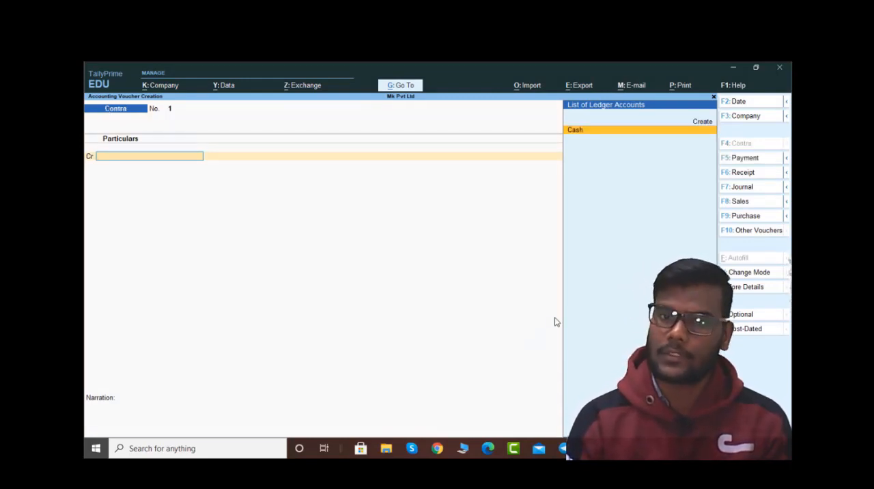
Step: View the Journal, Sales and Purchase voucher types in voucher creation and return to the Gateway of Tally
{"action": "key", "text": "F7"}
{"action": "key", "text": "F8"}
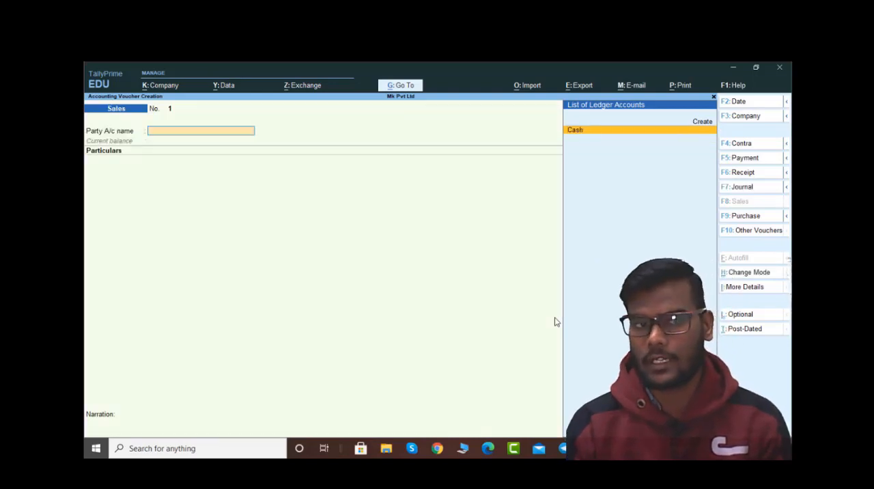
{"action": "key", "text": "F9"}
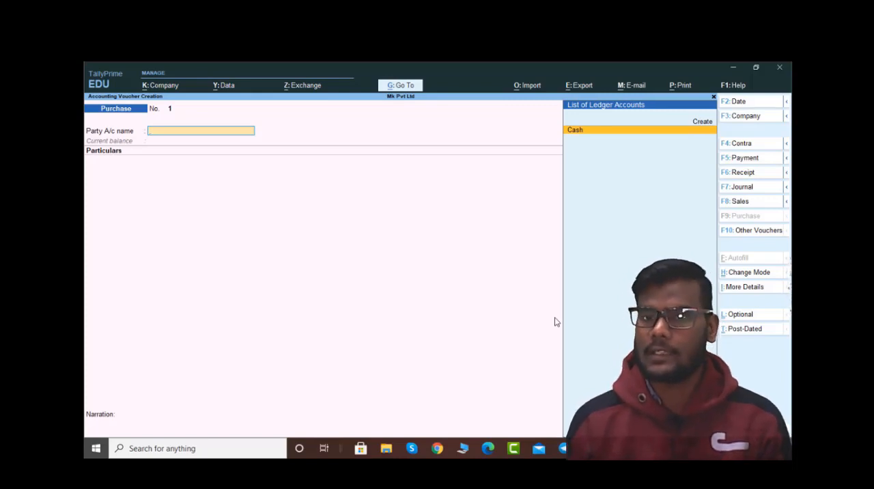
{"action": "key", "text": "Escape"}
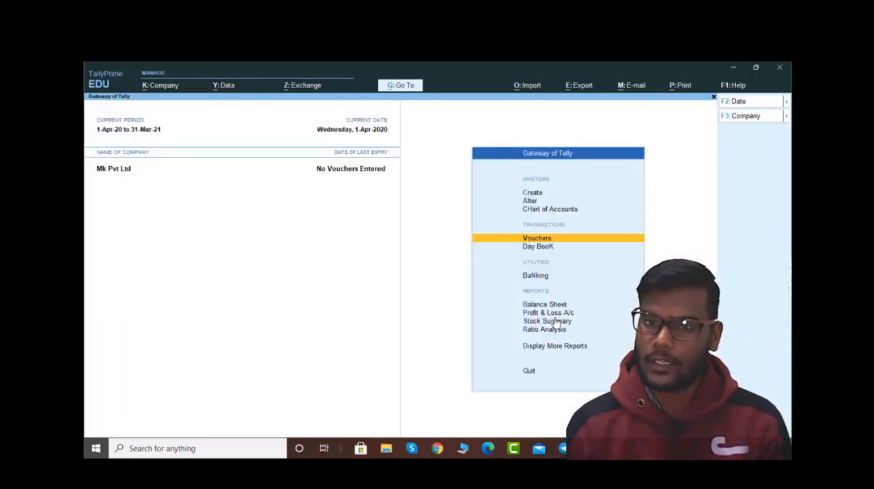
Step: View the Day Book of Mk Pvt Ltd and return to the Gateway of Tally
{"action": "key", "text": "Down"}
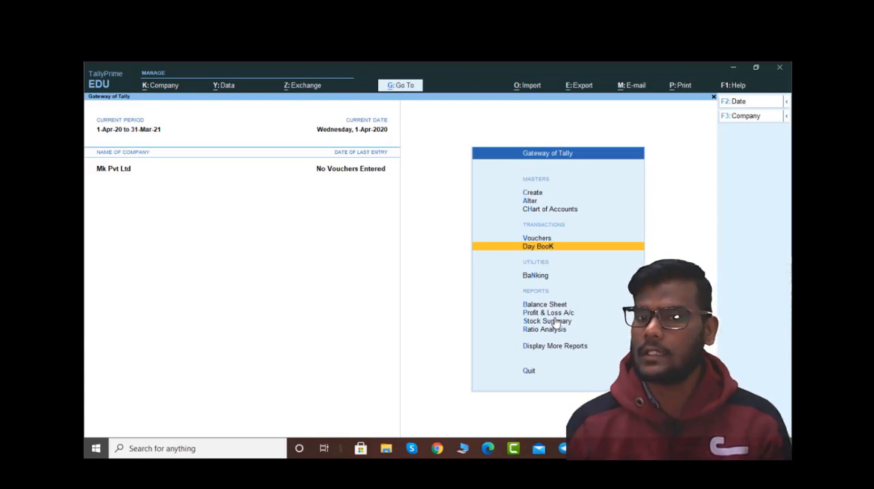
{"action": "key", "text": "Return"}
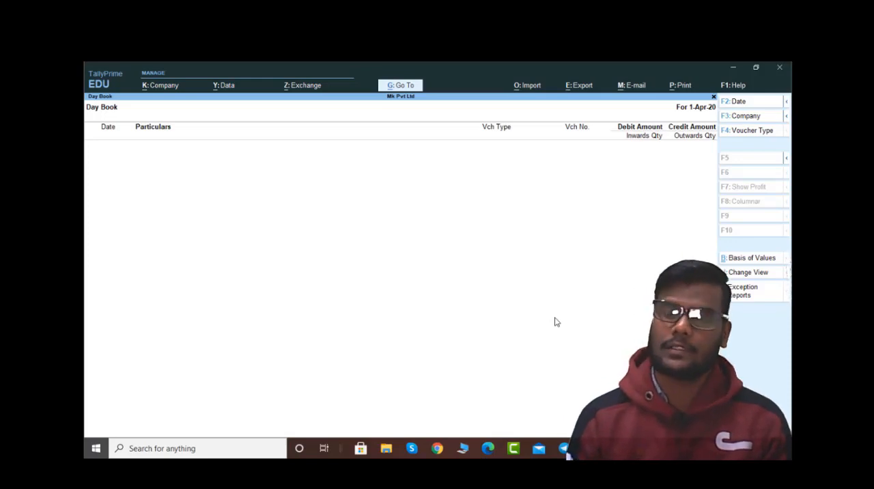
{"action": "key", "text": "Escape"}
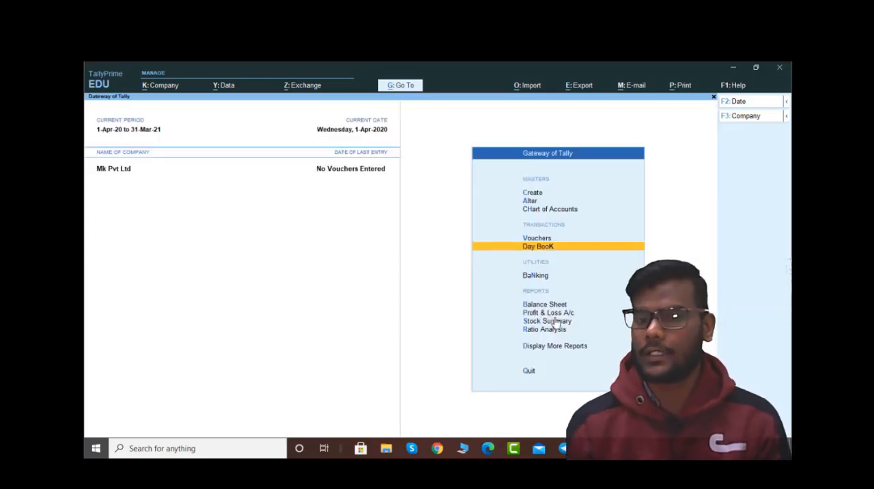
Step: Go through the banking and report entries of the Gateway of Tally and open Display More Reports
{"action": "key", "text": "Down"}
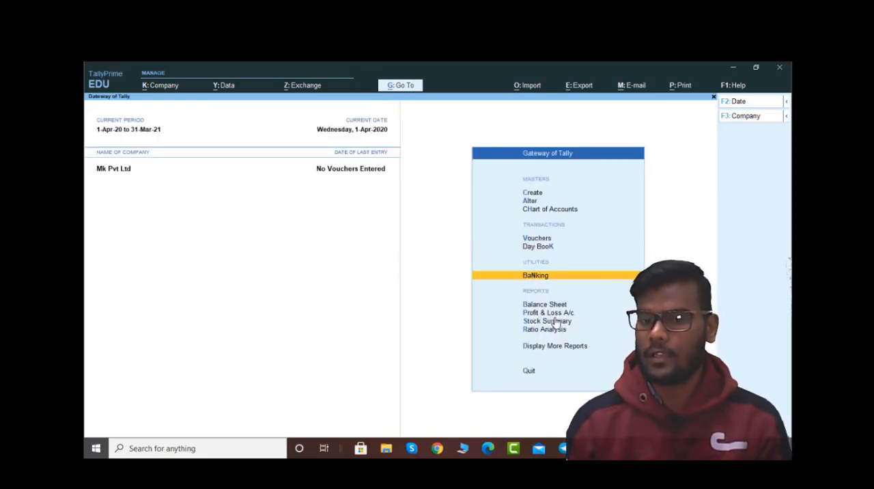
{"action": "key", "text": "Down"}
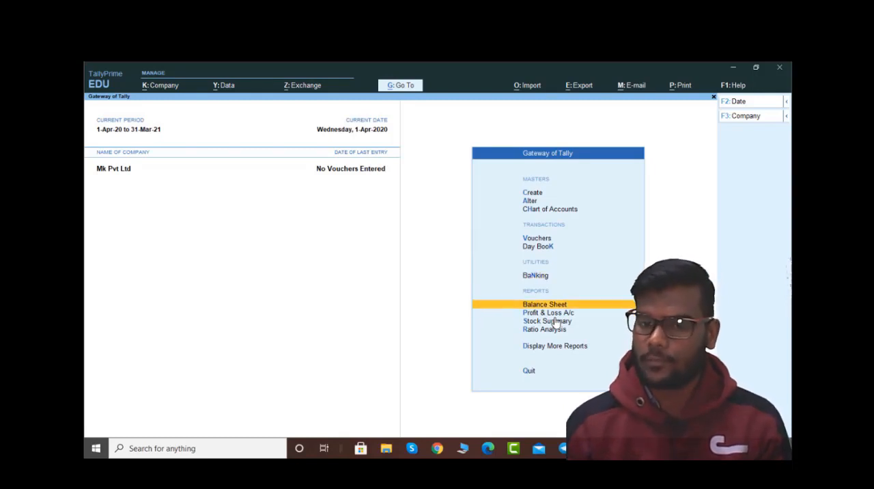
{"action": "key", "text": "Down"}
{"action": "key", "text": "Down"}
{"action": "key", "text": "Down"}
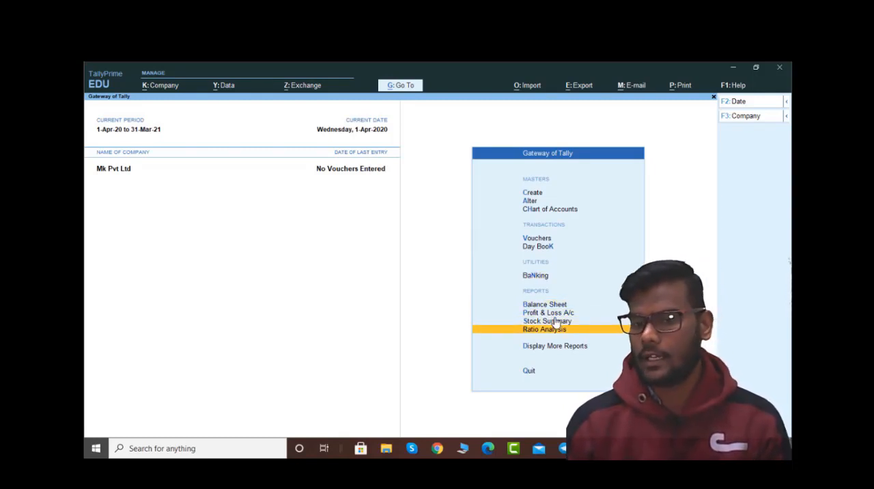
{"action": "key", "text": "Down"}
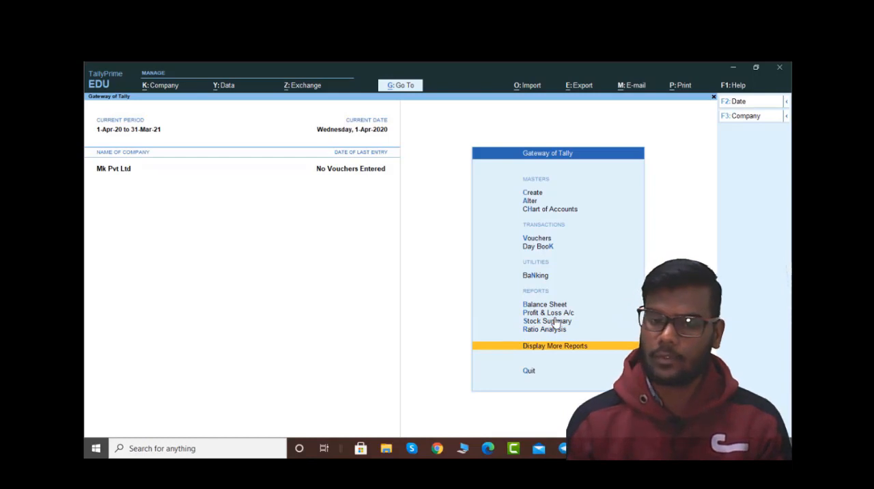
{"action": "key", "text": "Return"}
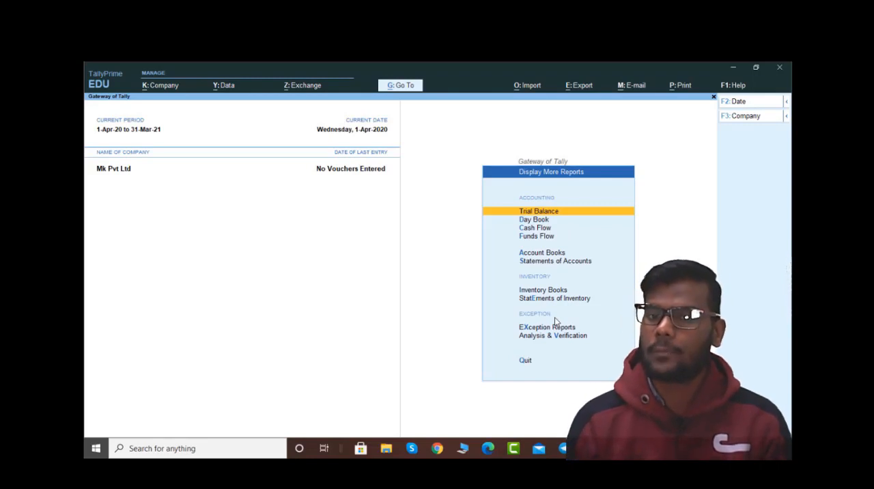
Step: Examine the available accounting, inventory and exception reports and return to the Gateway of Tally
{"action": "key", "text": "Down"}
{"action": "key", "text": "Down"}
{"action": "key", "text": "Down"}
{"action": "key", "text": "Down"}
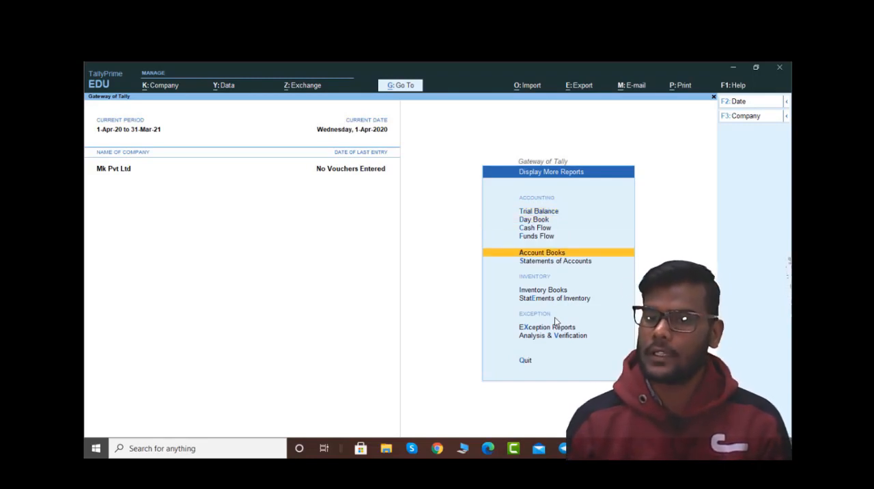
{"action": "key", "text": "Down"}
{"action": "key", "text": "Down"}
{"action": "key", "text": "Down"}
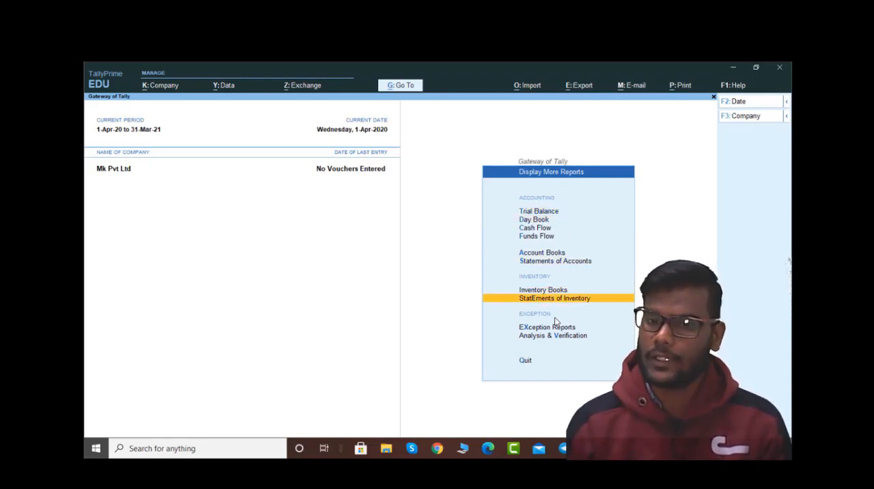
{"action": "key", "text": "Down"}
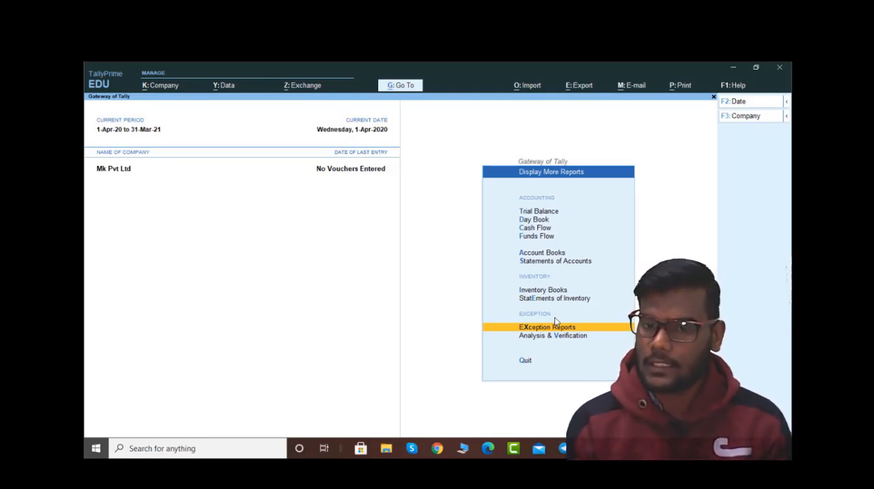
{"action": "key", "text": "Up"}
{"action": "key", "text": "Up"}
{"action": "key", "text": "Up"}
{"action": "key", "text": "Up"}
{"action": "key", "text": "Up"}
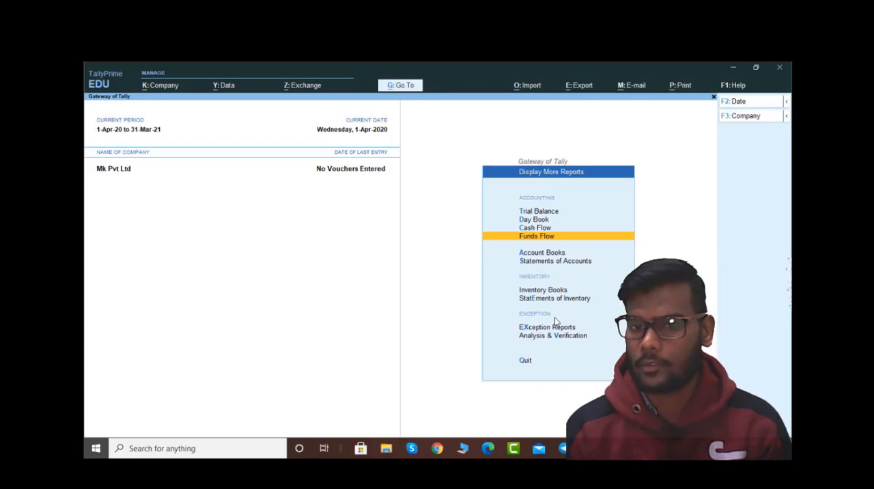
{"action": "key", "text": "Escape"}
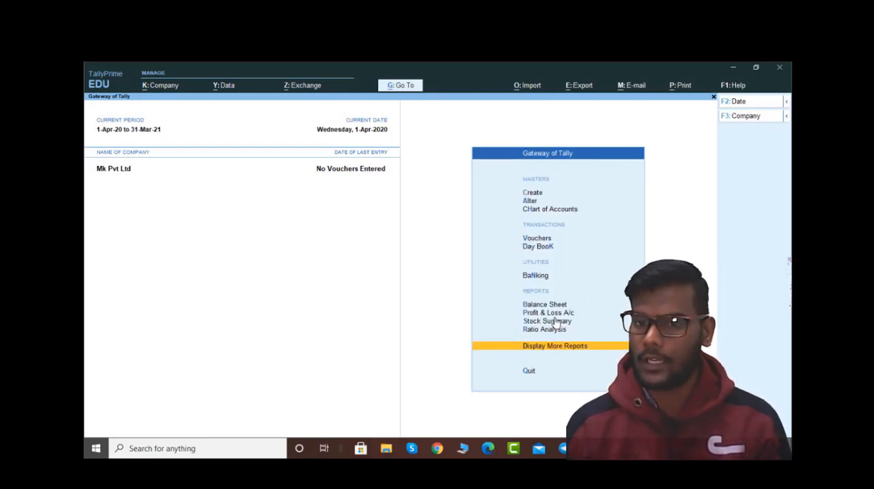
Step: View the current date setting with 2-4-2020 filled in and close it without applying the date
{"action": "key", "text": "F2"}
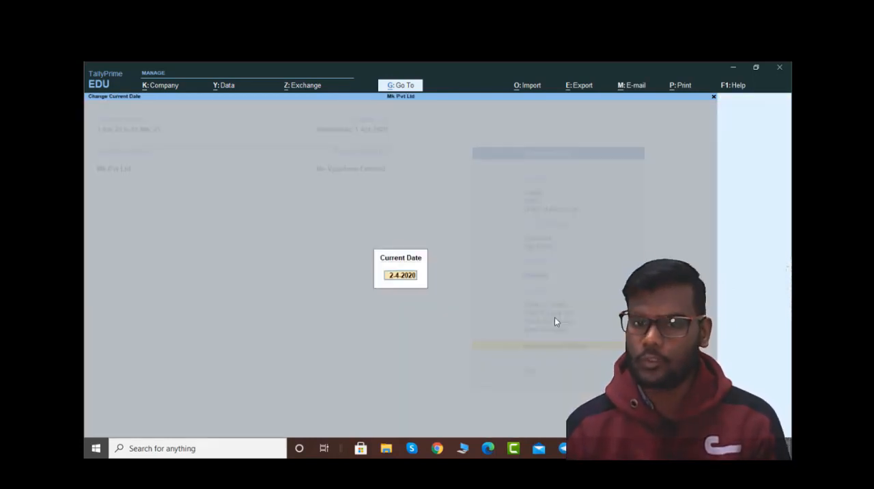
{"action": "type", "text": "2"}
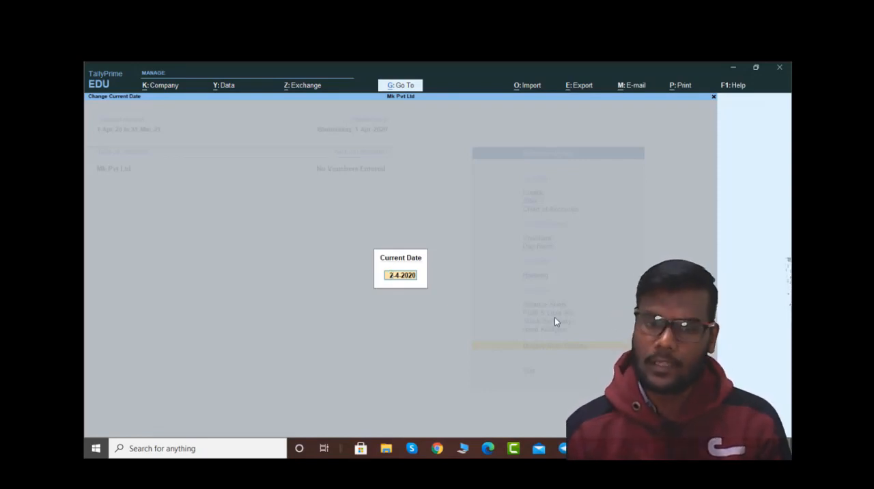
{"action": "key", "text": "Escape"}
{"action": "key", "text": "Escape"}
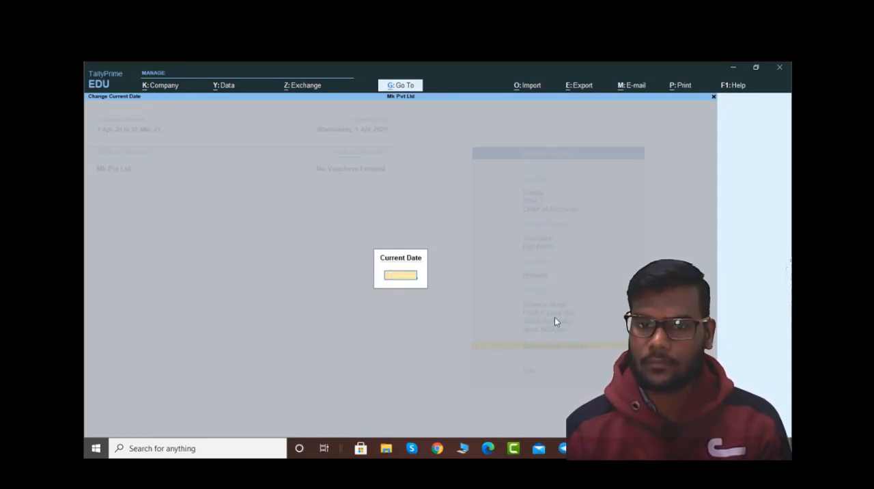
Step: Open the period setting and accept the period from 1-4-2020 to 31-3-2021
{"action": "key", "text": "alt+F2"}
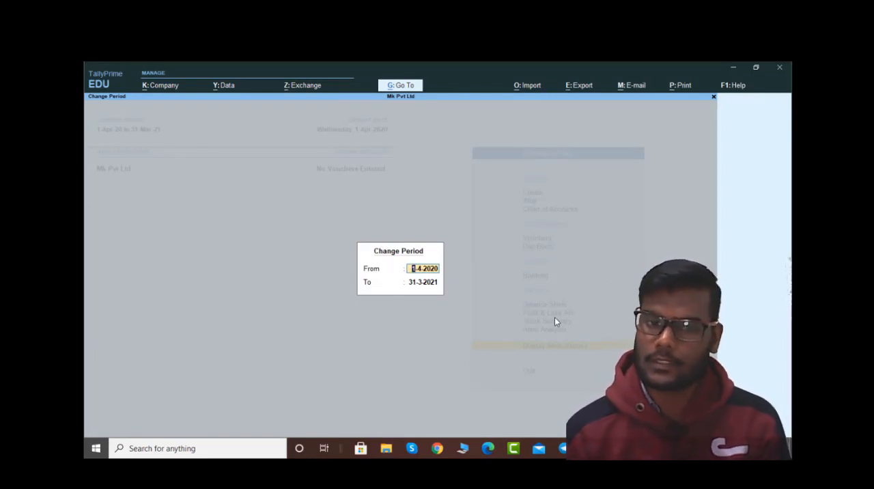
{"action": "key", "text": "Return"}
{"action": "key", "text": "Return"}
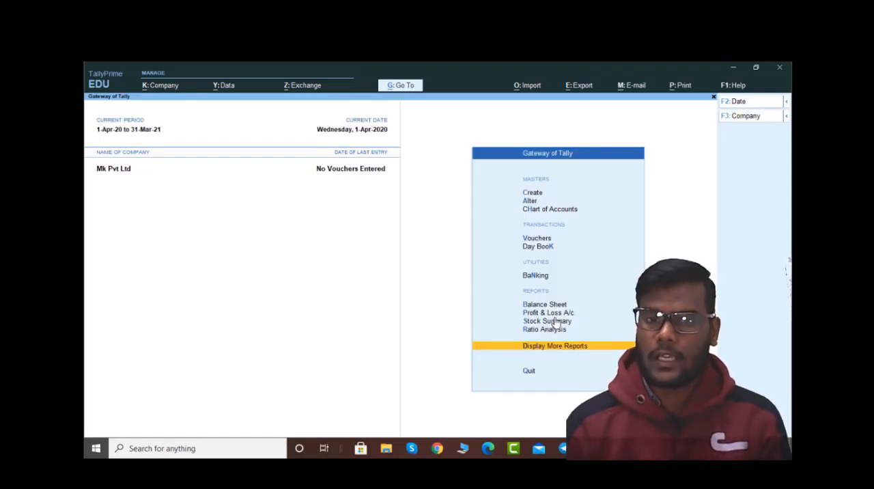
Step: View the company selection options, including Create Company and Select Remote Company, and return to the Gateway of Tally
{"action": "key", "text": "alt"}
{"action": "key", "text": "alt+F3"}
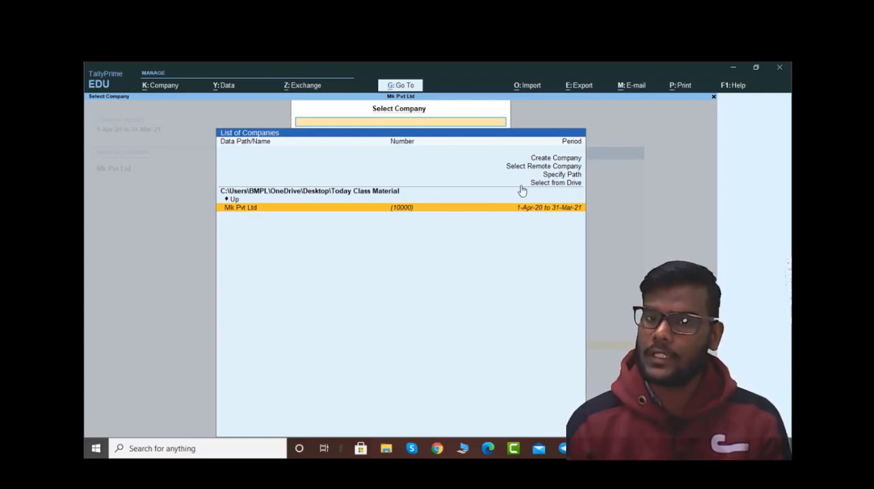
{"action": "key", "text": "Up"}
{"action": "key", "text": "Up"}
{"action": "key", "text": "Up"}
{"action": "key", "text": "Up"}
{"action": "key", "text": "Up"}
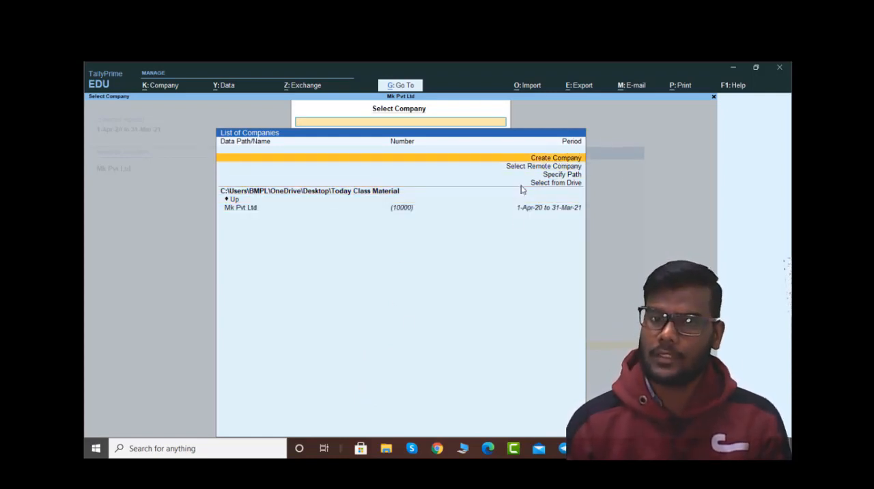
{"action": "key", "text": "Down"}
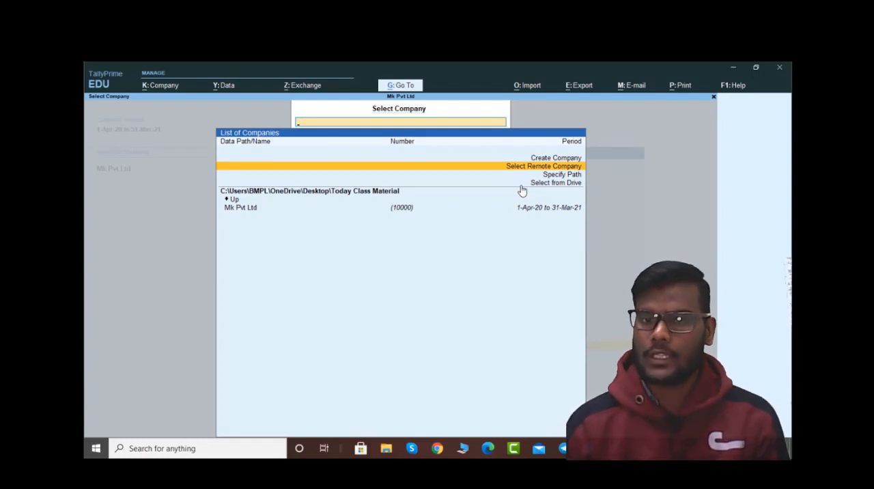
{"action": "key", "text": "Escape"}
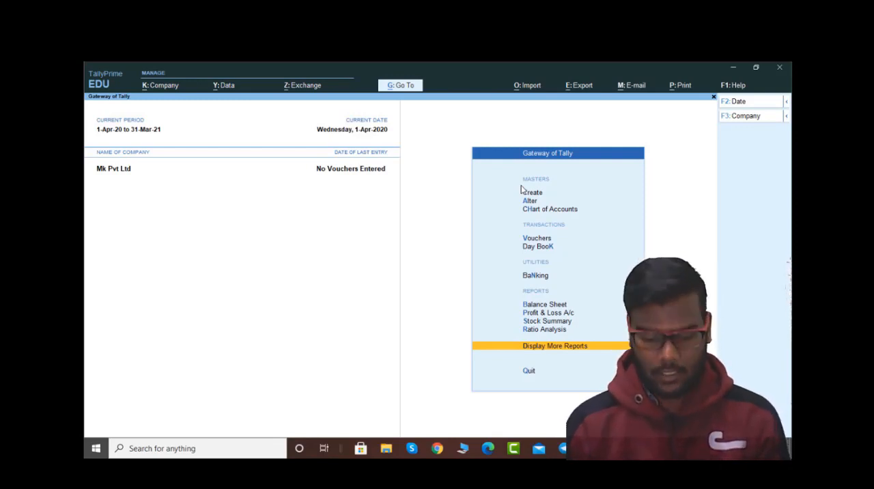
Step: Shut the company Mk Pvt Ltd and reopen it by logging in with username mk and the account password
{"action": "key", "text": "ctrl+F3"}
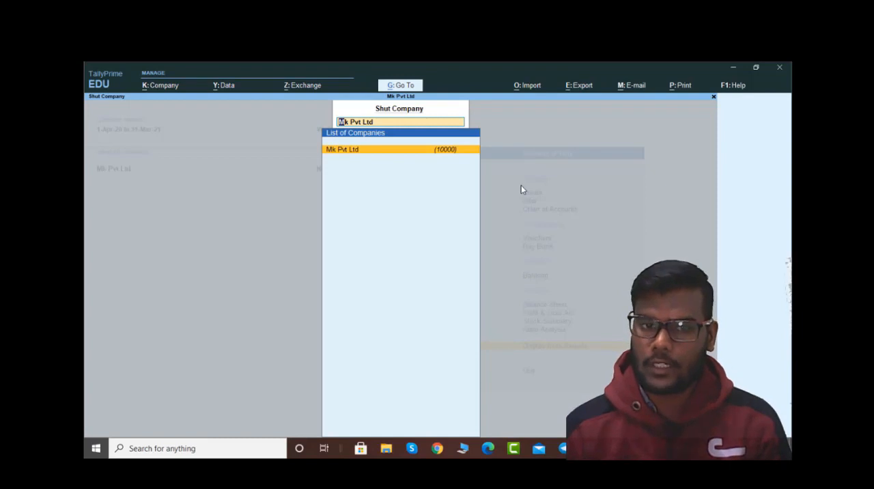
{"action": "key", "text": "Return"}
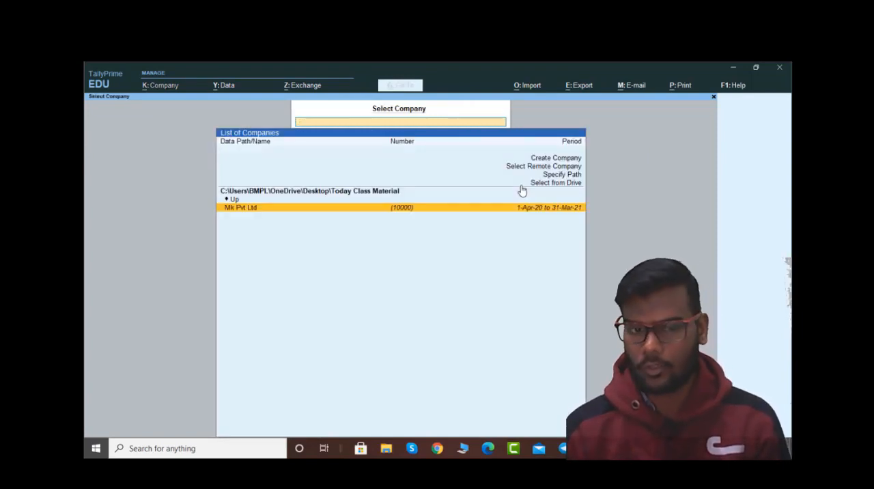
{"action": "key", "text": "Return"}
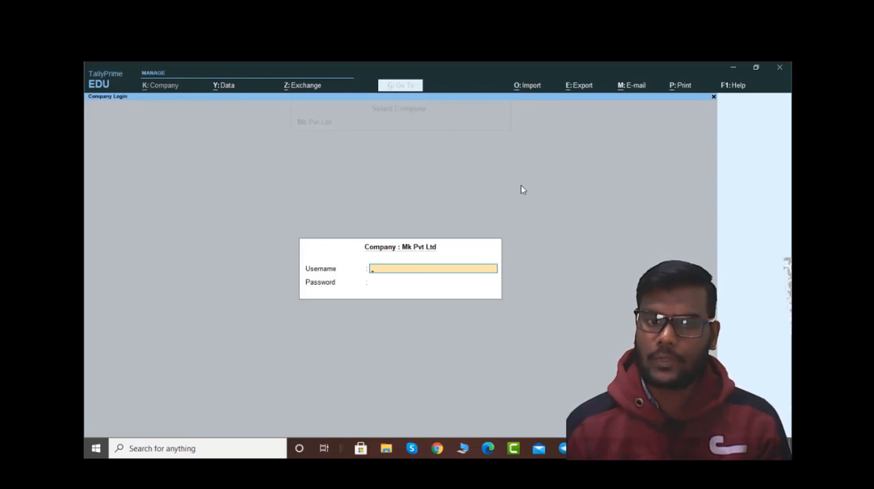
{"action": "type", "text": "mk"}
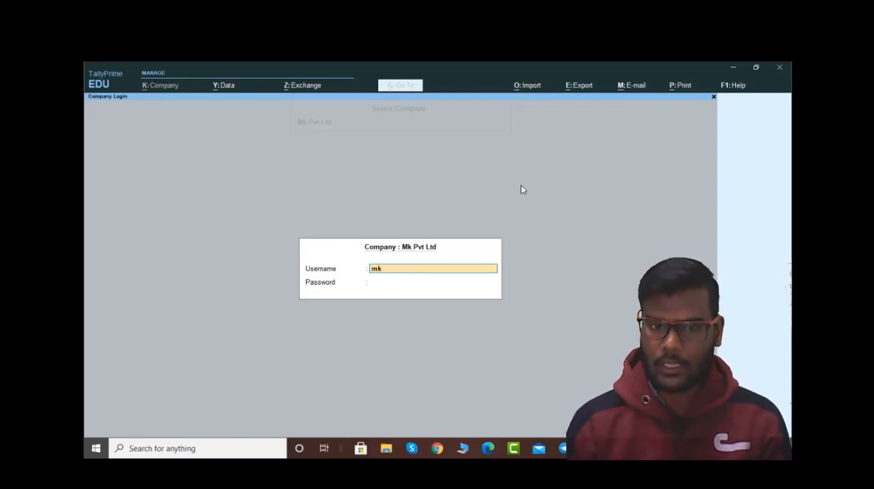
{"action": "key", "text": "Return"}
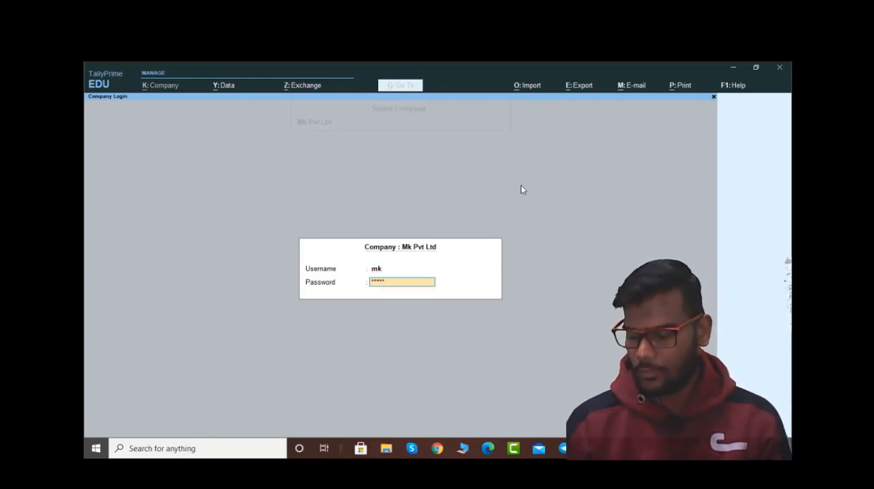
{"action": "key", "text": "Return"}
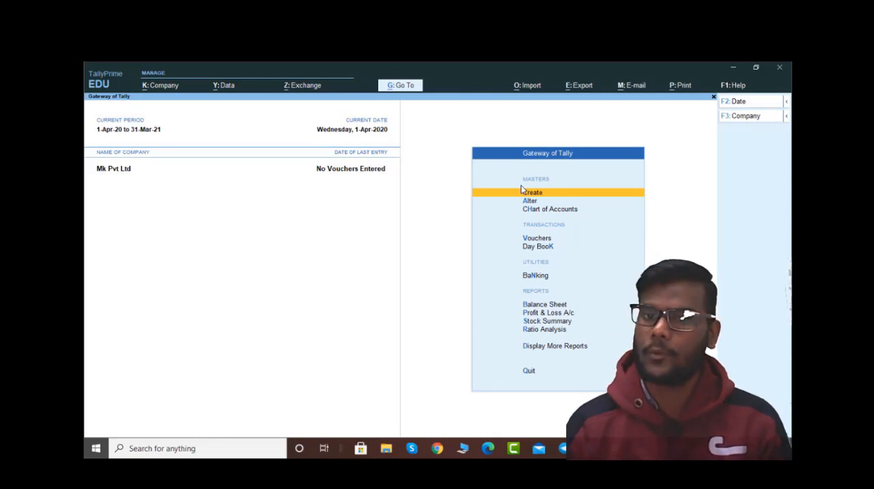
Step: Review the create, alter, select and shut options for companies and open Mk Pvt Ltd for alteration
{"action": "key", "text": "F3"}
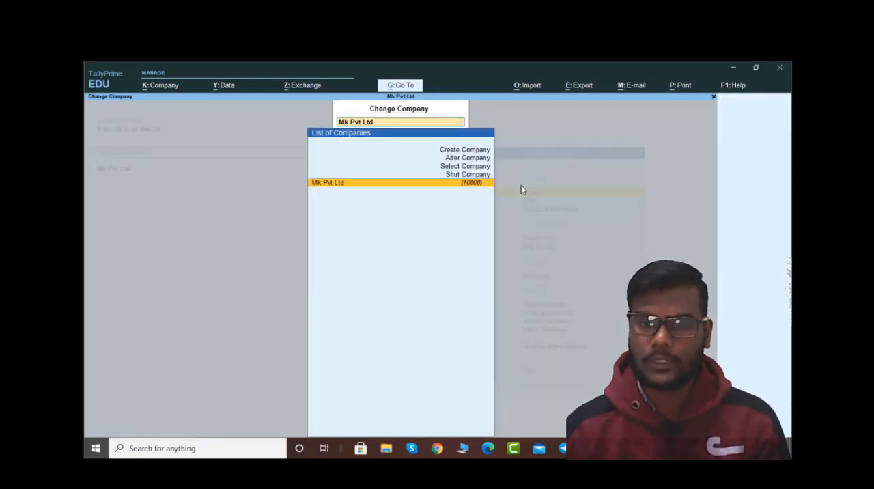
{"action": "key", "text": "Up"}
{"action": "key", "text": "Up"}
{"action": "key", "text": "Up"}
{"action": "key", "text": "Up"}
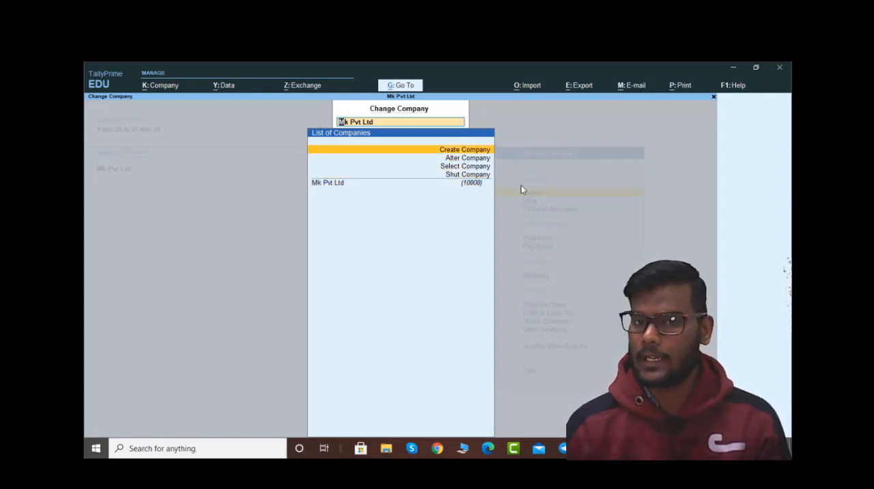
{"action": "key", "text": "Down"}
{"action": "key", "text": "Down"}
{"action": "key", "text": "Down"}
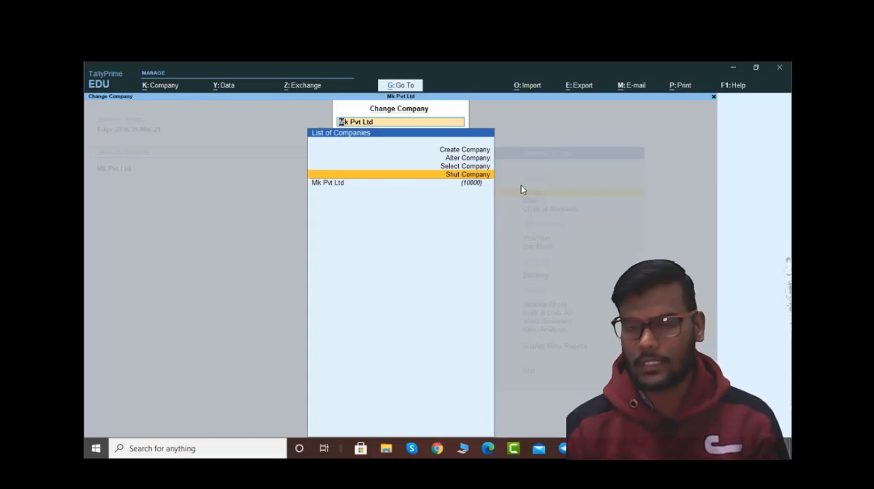
{"action": "key", "text": "Up"}
{"action": "key", "text": "Up"}
{"action": "key", "text": "Return"}
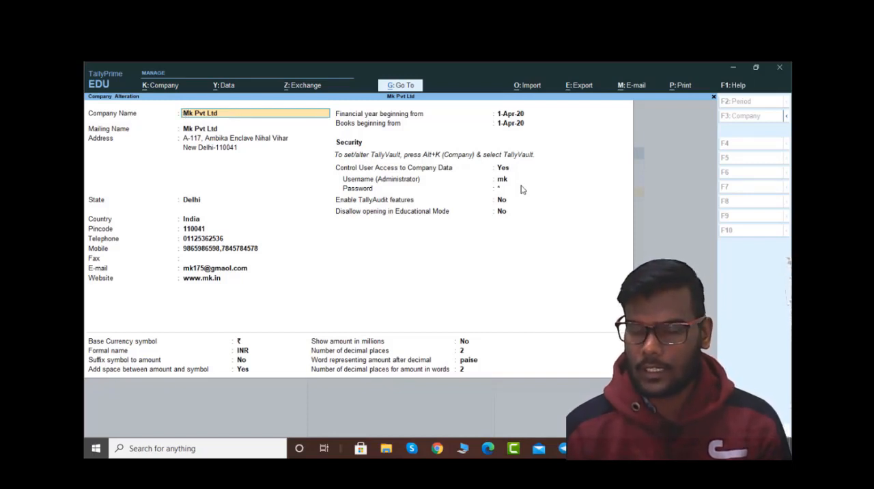
Step: Leave the alteration of Mk Pvt Ltd, view the blank company creation form, and return to the Gateway of Tally
{"action": "key", "text": "ctrl"}
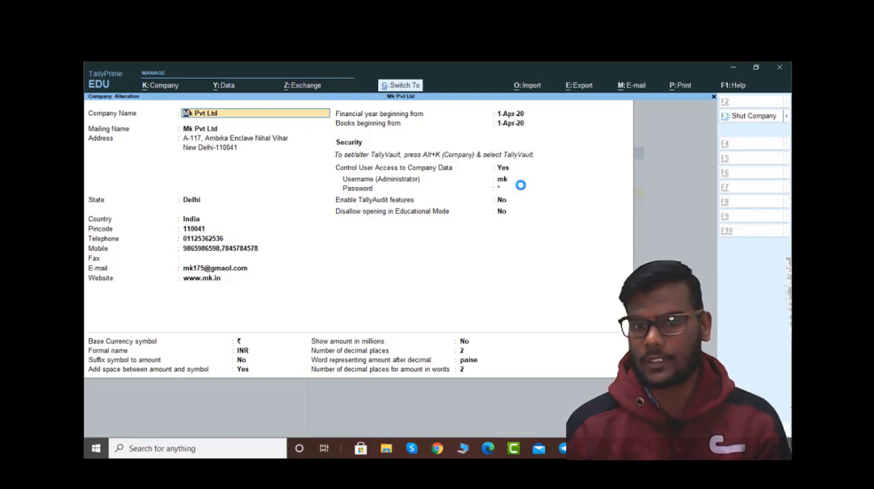
{"action": "key", "text": "F3"}
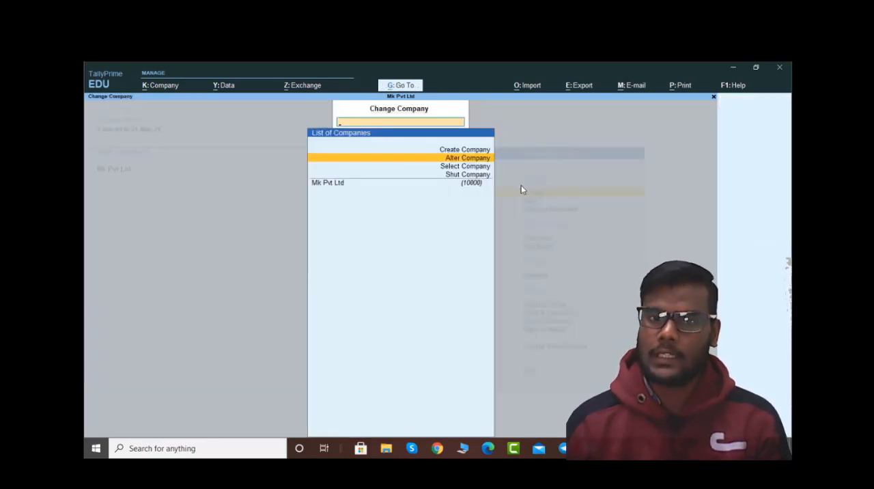
{"action": "key", "text": "Up"}
{"action": "key", "text": "Return"}
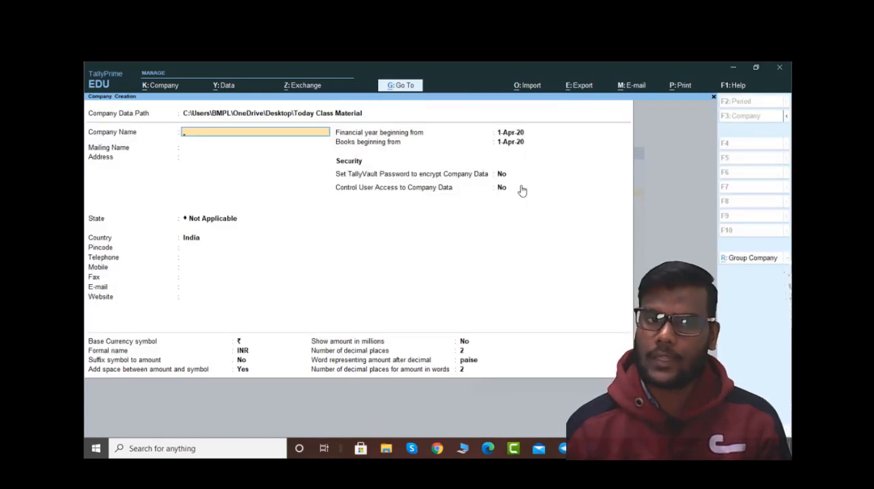
{"action": "key", "text": "Escape"}
{"action": "key", "text": "Return"}
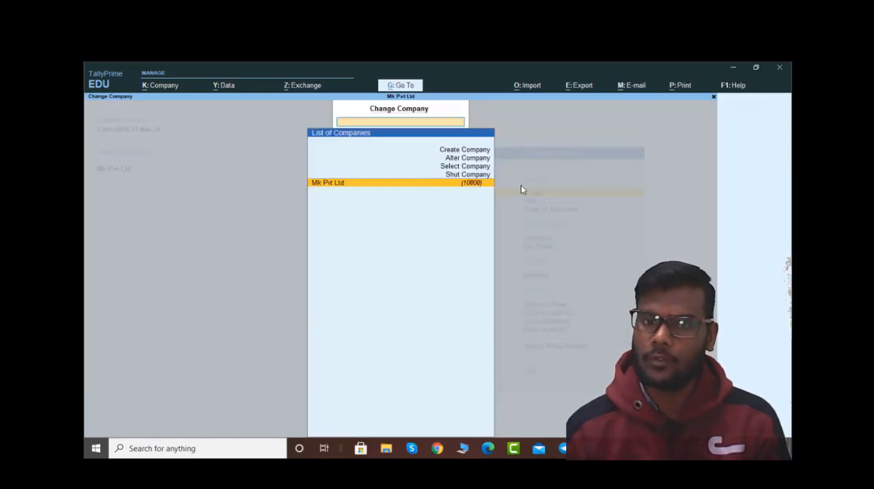
{"action": "key", "text": "Return"}
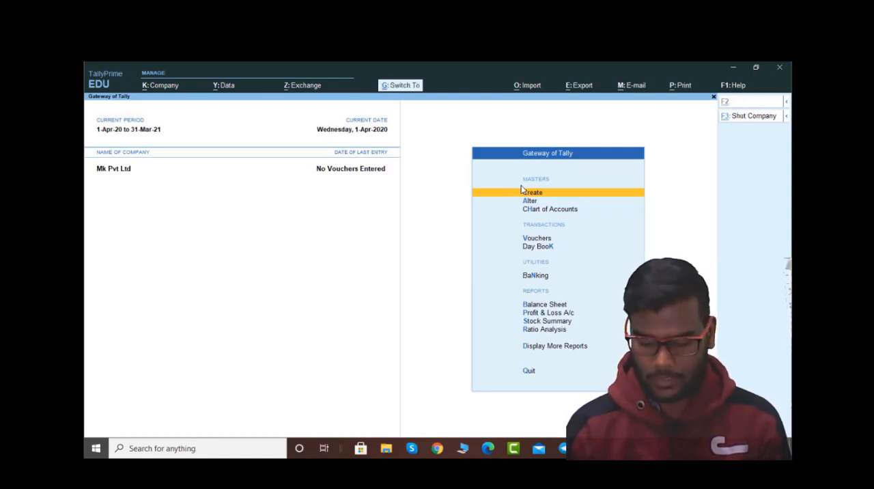
Step: Calculate 2525+15485 in the built-in calculator and return to the Gateway of Tally
{"action": "key", "text": "ctrl+n"}
{"action": "type", "text": "25"}
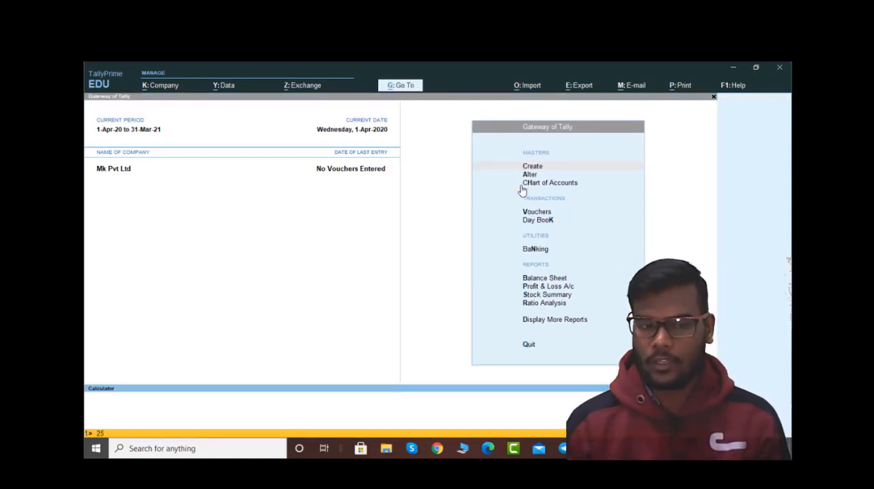
{"action": "type", "text": "25+1"}
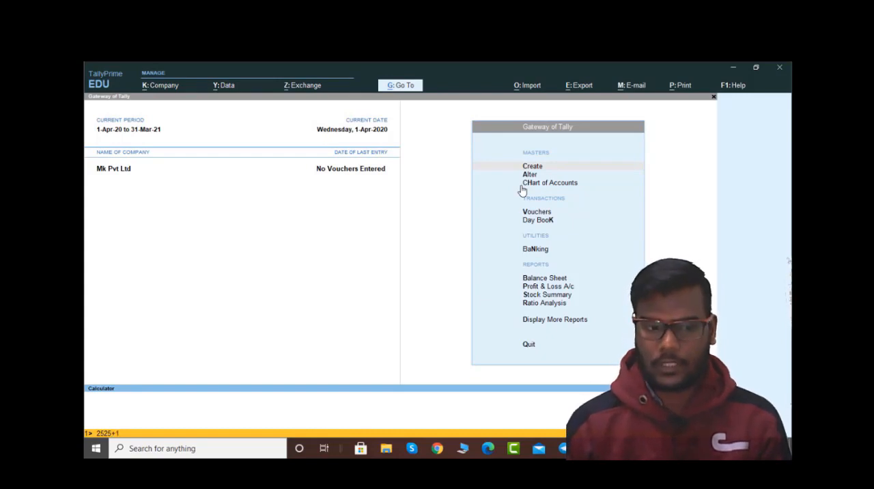
{"action": "type", "text": "5485"}
{"action": "key", "text": "Return"}
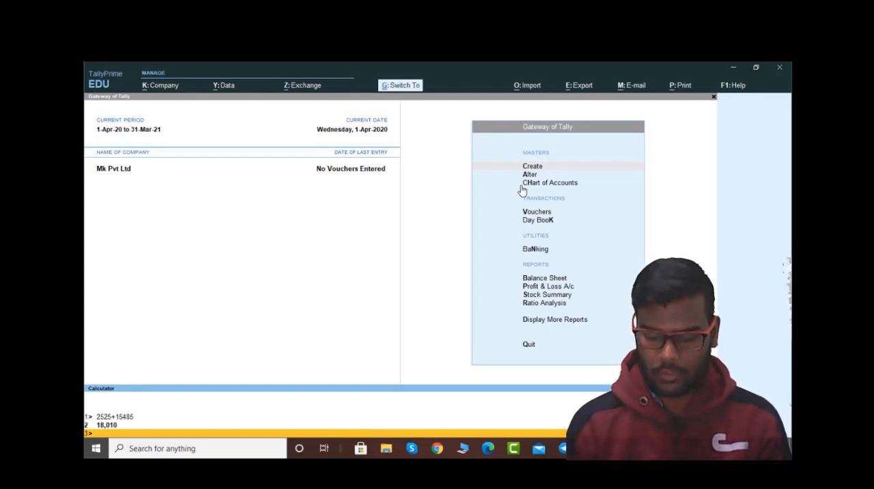
{"action": "key", "text": "ctrl+n"}
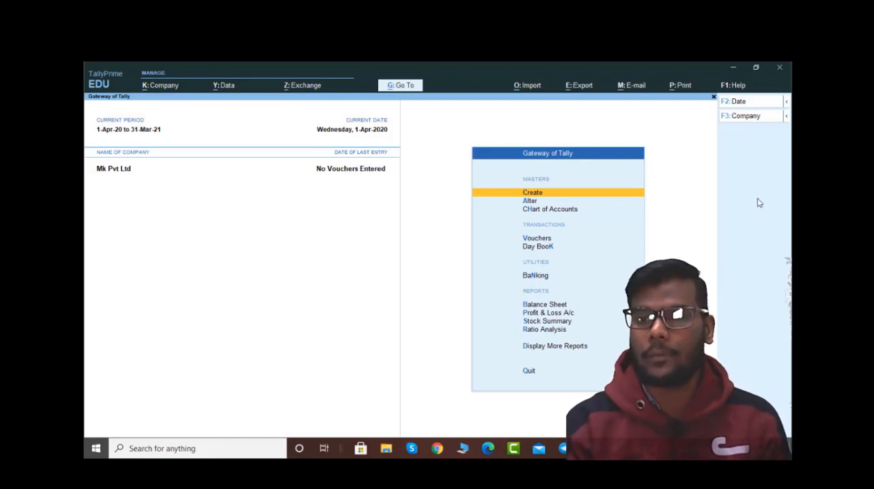
{"action": "key", "text": "alt"}
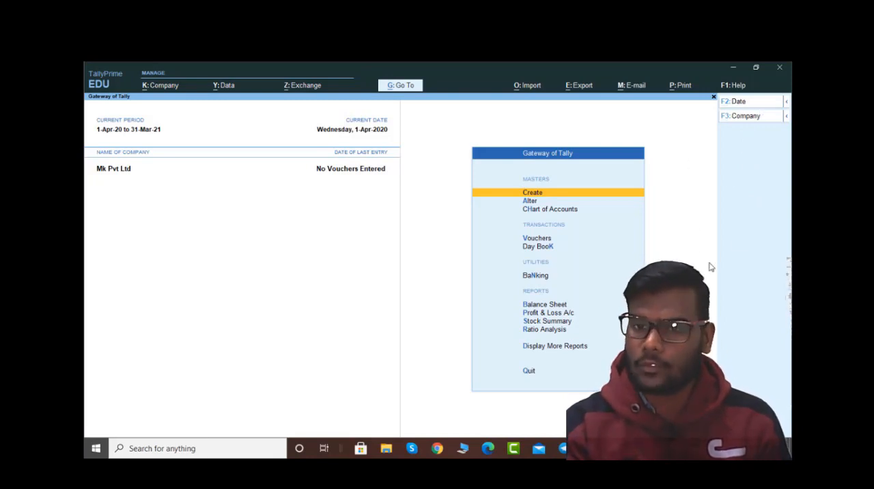
{"action": "key", "text": "ctrl"}
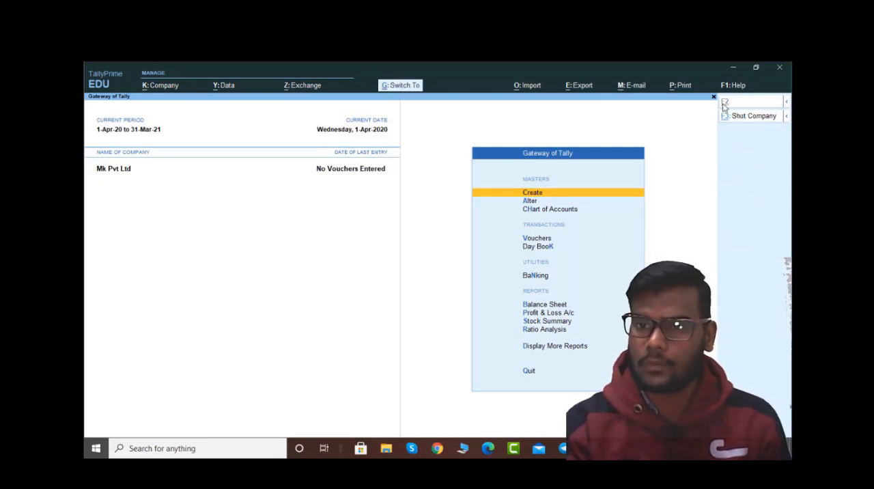